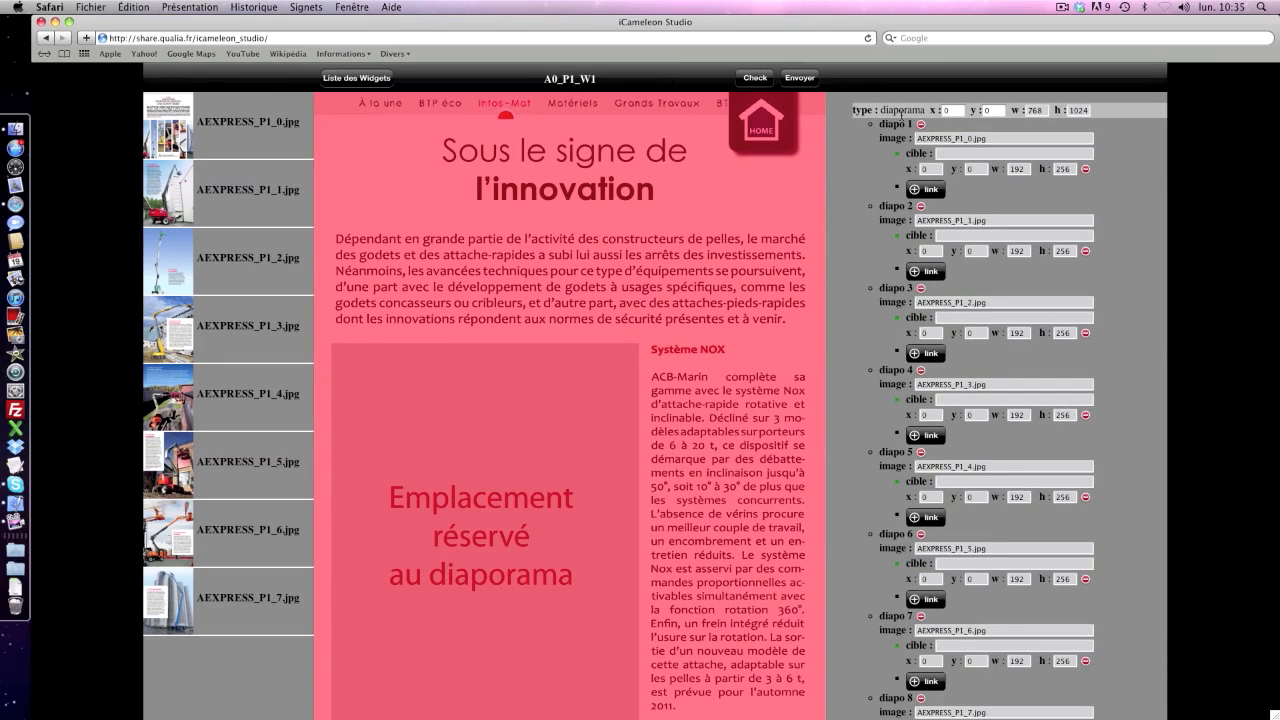
Fit the slideshow area over the grey slideshow placeholder, at about x 27, y 377, w 462, h 617
{"action": "scroll", "coordinate": [814, 318], "scroll_direction": "down", "scroll_amount": 2}
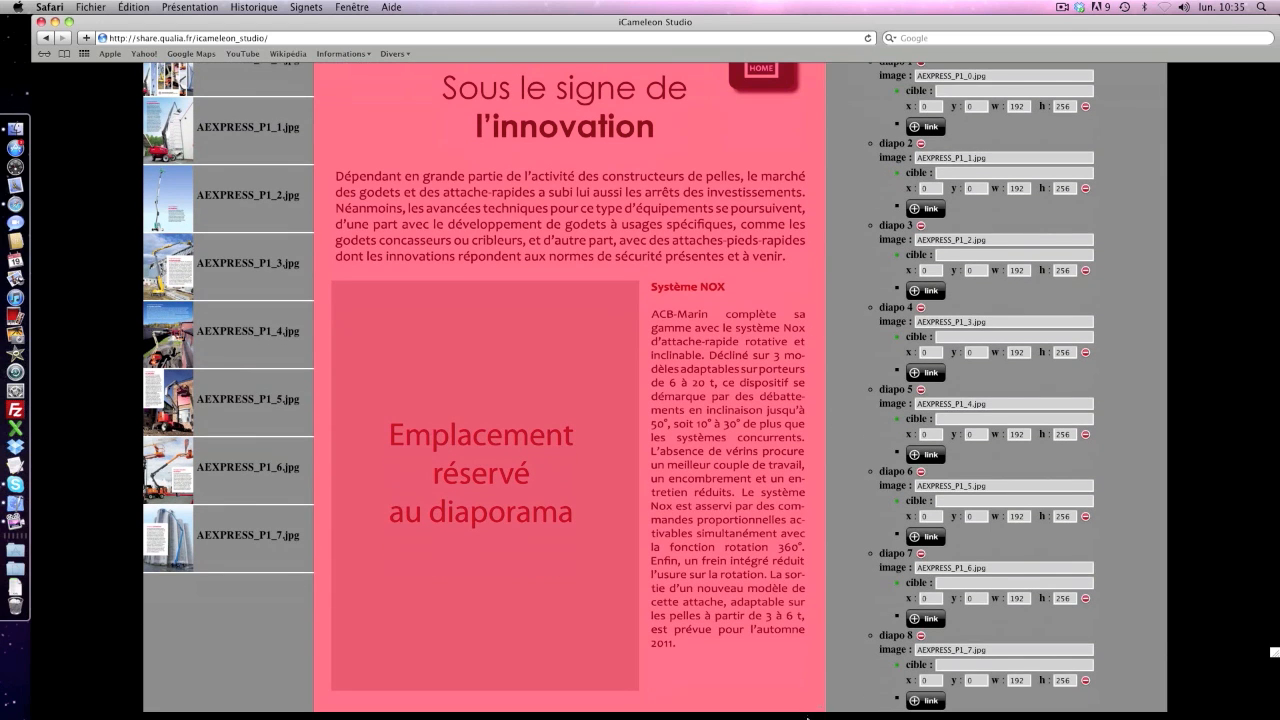
{"action": "left_click_drag", "start_coordinate": [784, 662], "coordinate": [590, 395]}
{"action": "left_click_drag", "start_coordinate": [526, 250], "coordinate": [544, 502]}
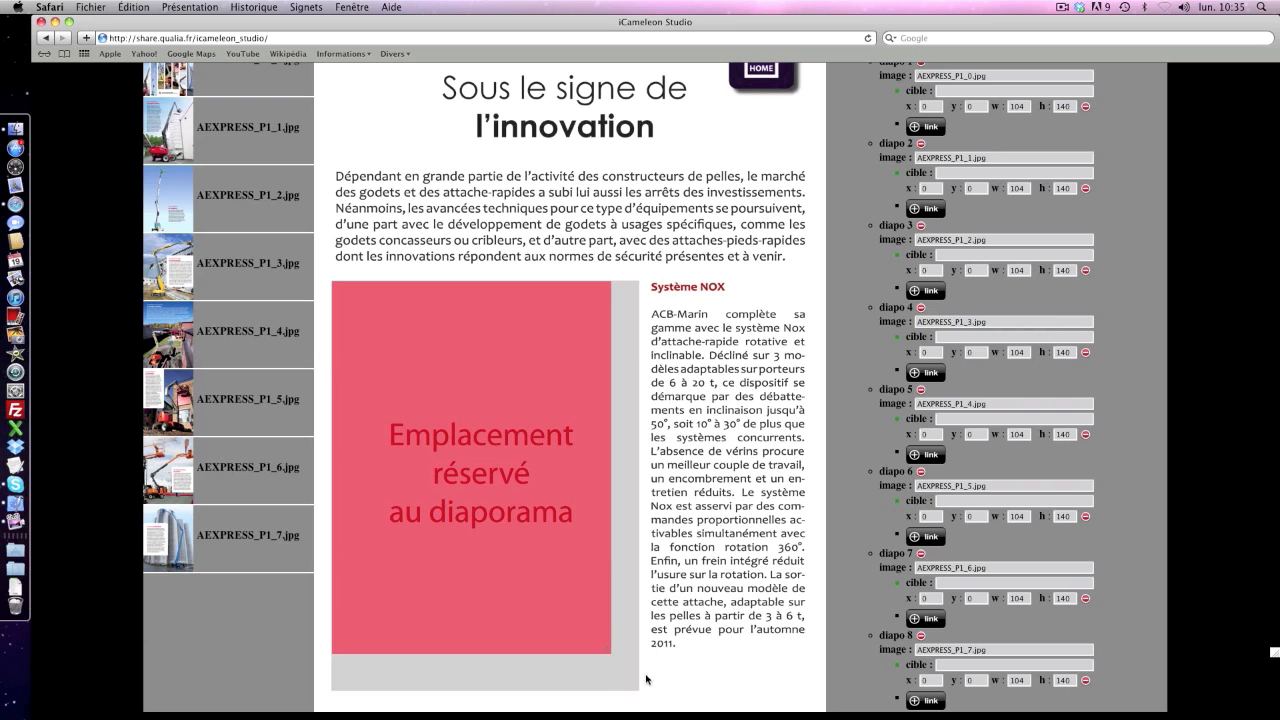
{"action": "left_click_drag", "start_coordinate": [603, 645], "coordinate": [632, 684]}
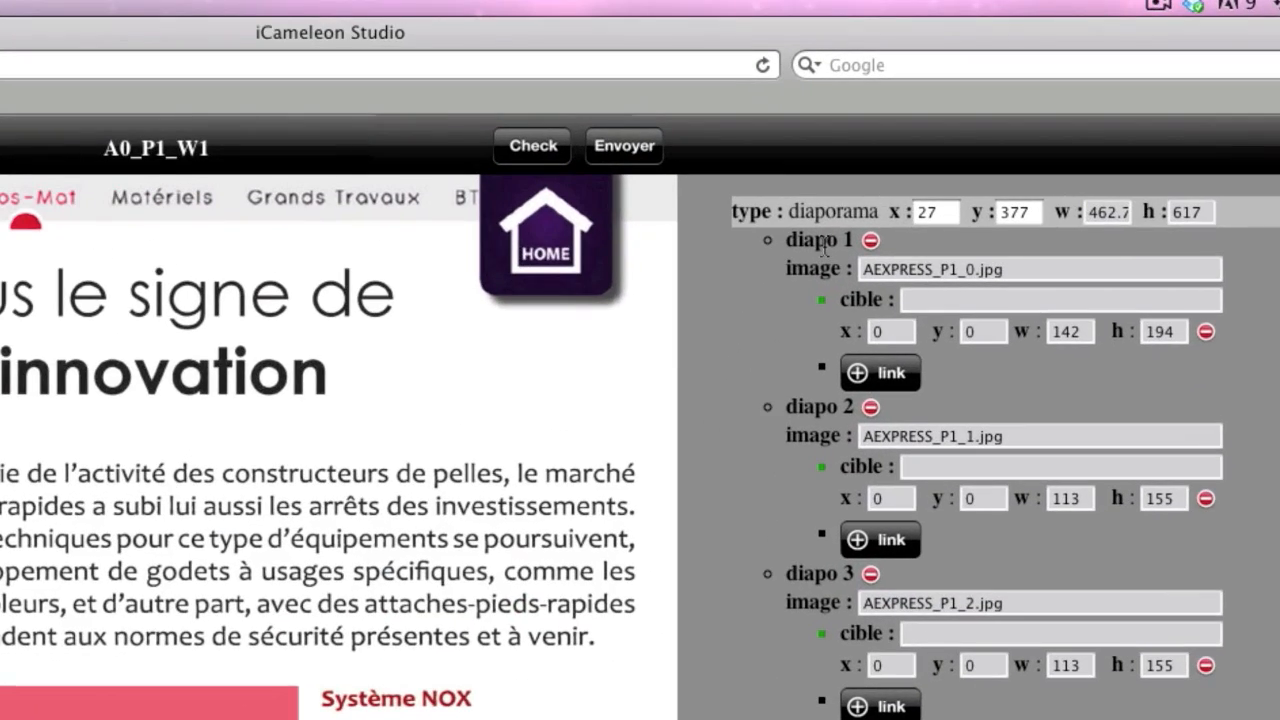
Fit diapo 1's link zone over the first photo strip, about 58 by 359 at x 0, y 258, and target AEXPRESS_P1_1.jpg
{"action": "left_click", "coordinate": [824, 244]}
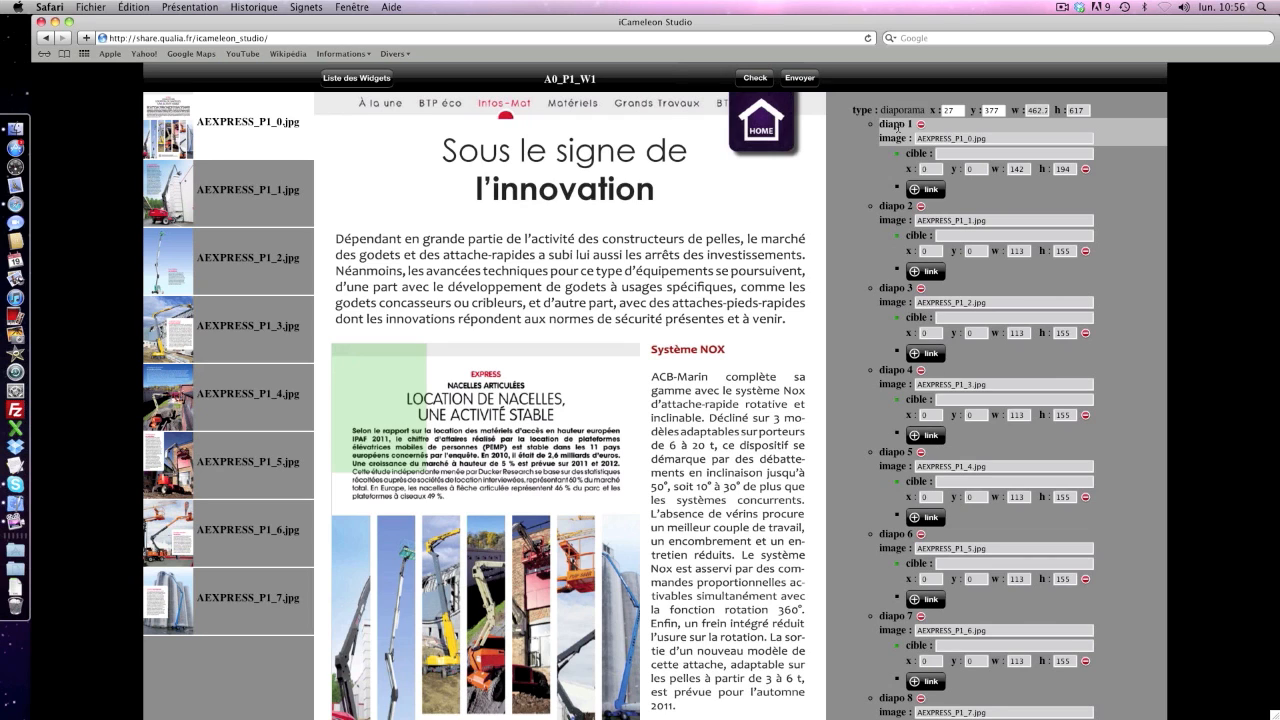
{"action": "left_click", "coordinate": [414, 418]}
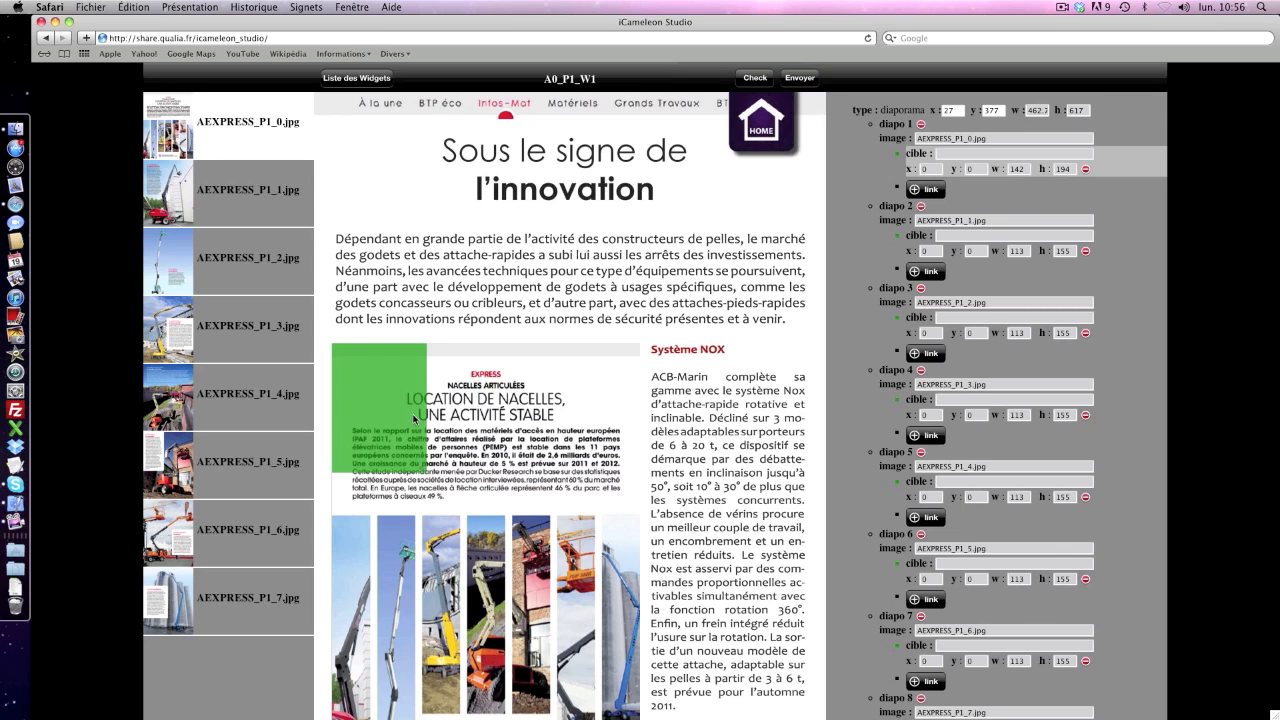
{"action": "scroll", "coordinate": [414, 418], "scroll_direction": "down", "scroll_amount": 2}
{"action": "left_click_drag", "start_coordinate": [417, 399], "coordinate": [370, 522]}
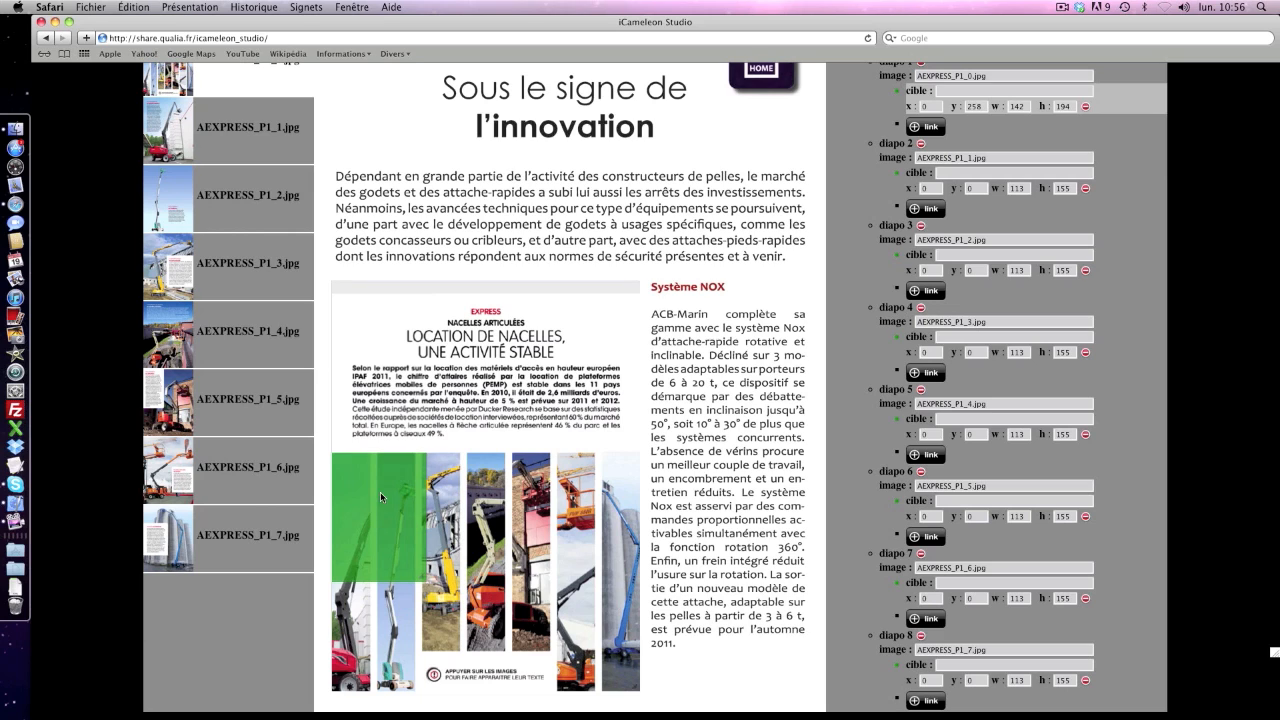
{"action": "left_click_drag", "start_coordinate": [426, 578], "coordinate": [362, 686]}
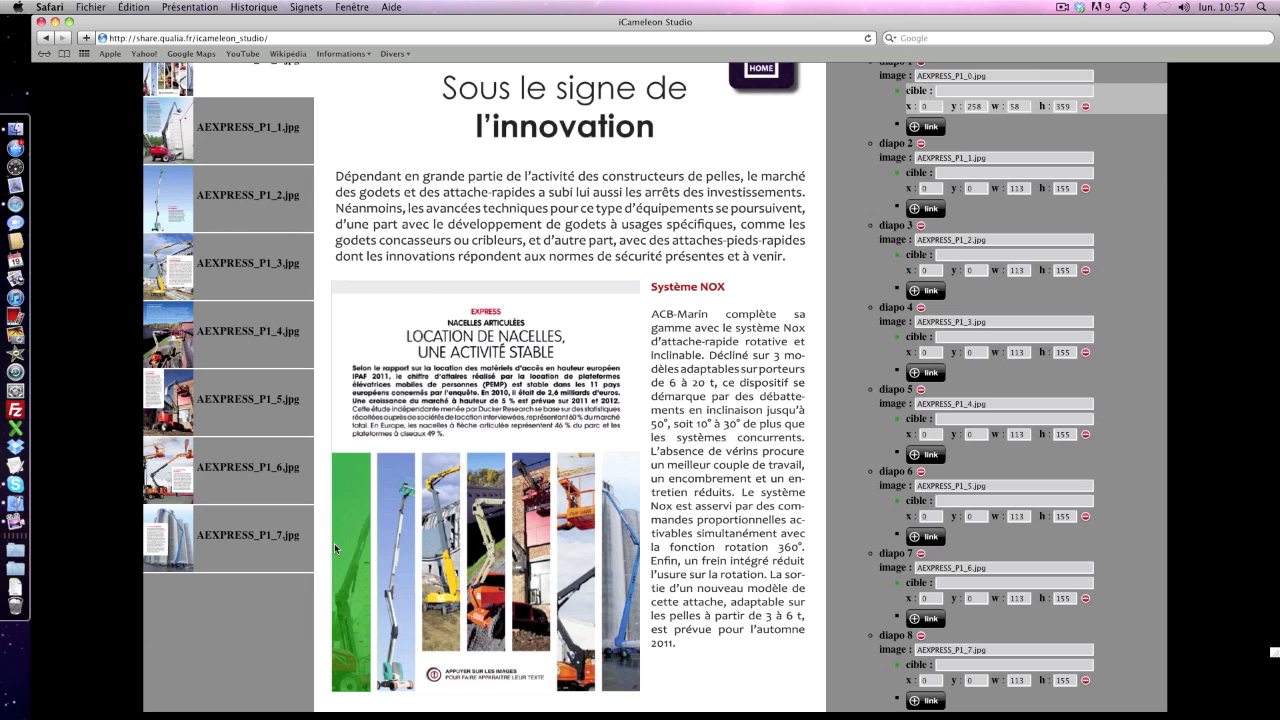
{"action": "scroll", "coordinate": [300, 430], "scroll_direction": "up", "scroll_amount": 2}
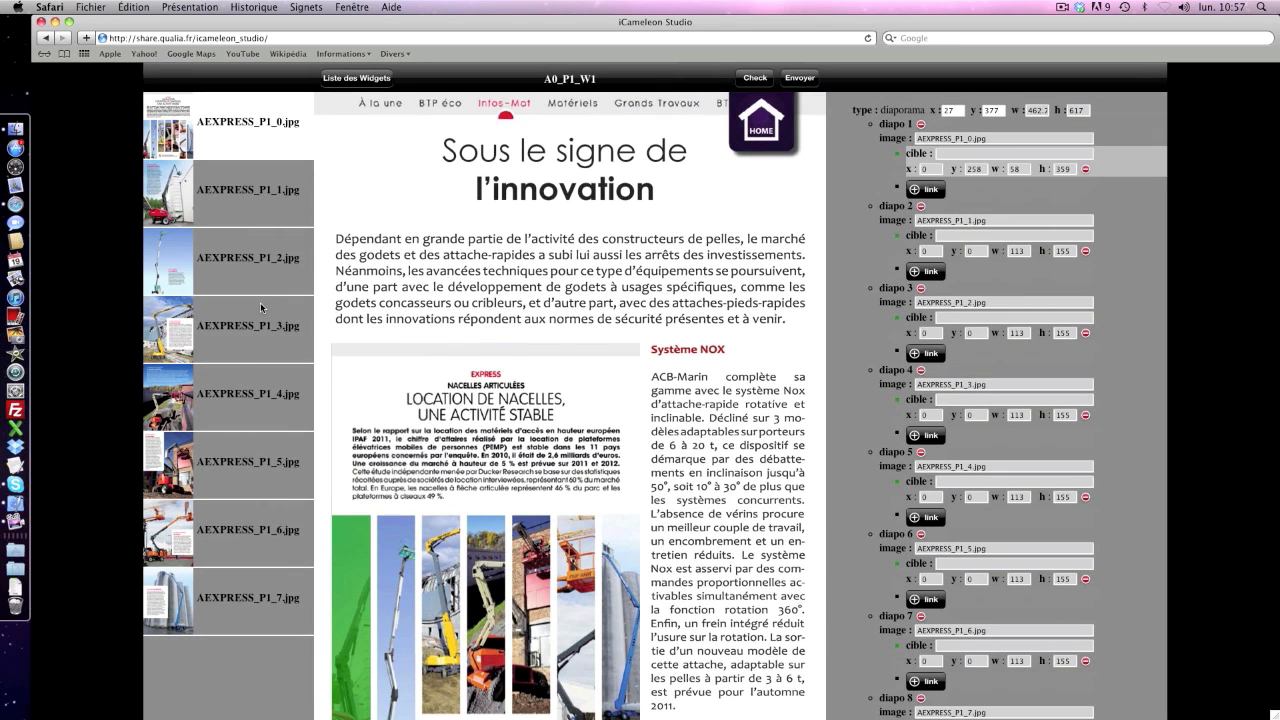
{"action": "left_click", "coordinate": [244, 185]}
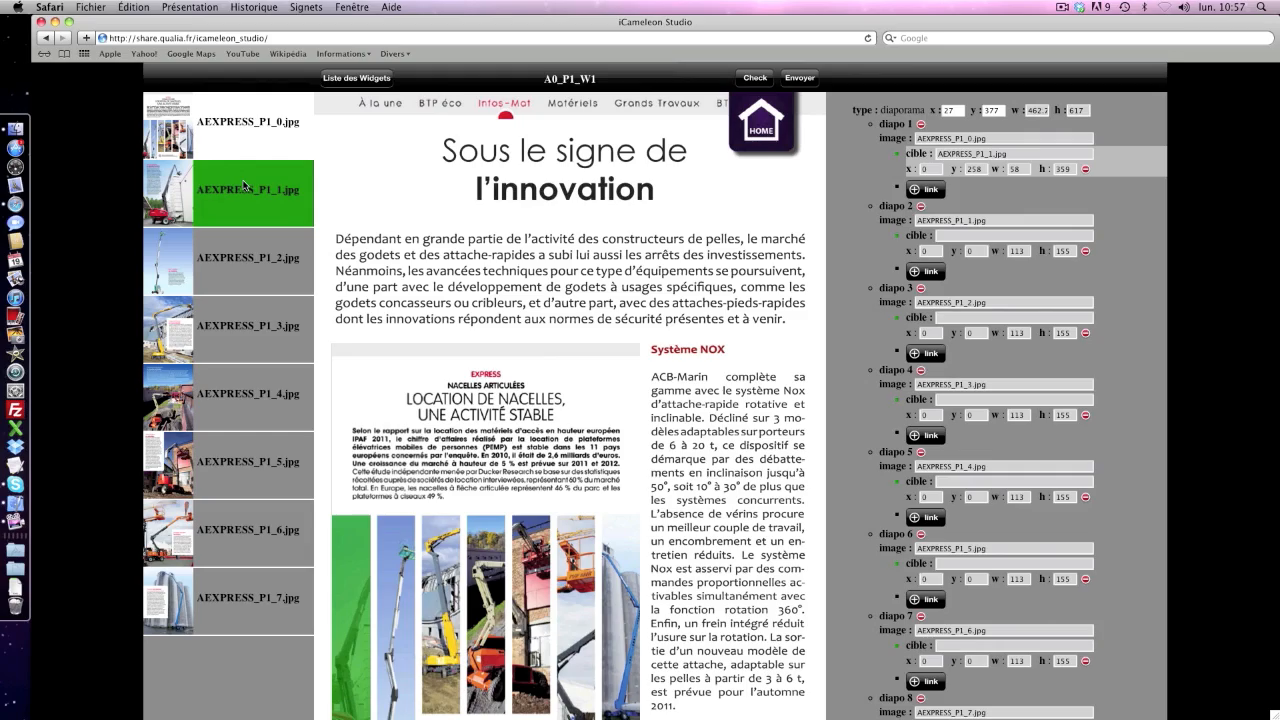
Add a link to diapo 1 over the second photo strip, about 59 by 360 at x 66, y 257, targeting AEXPRESS_P1_2.jpg
{"action": "scroll", "coordinate": [551, 330], "scroll_direction": "down", "scroll_amount": 1}
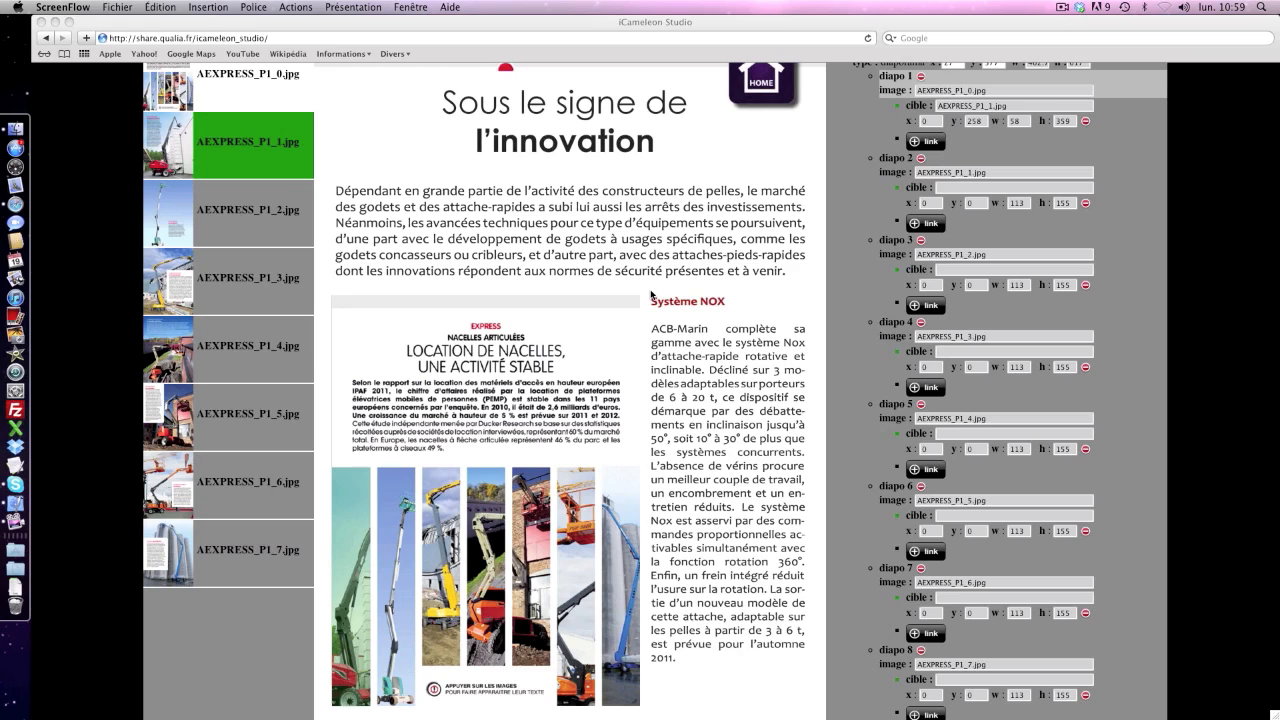
{"action": "left_click", "coordinate": [747, 297]}
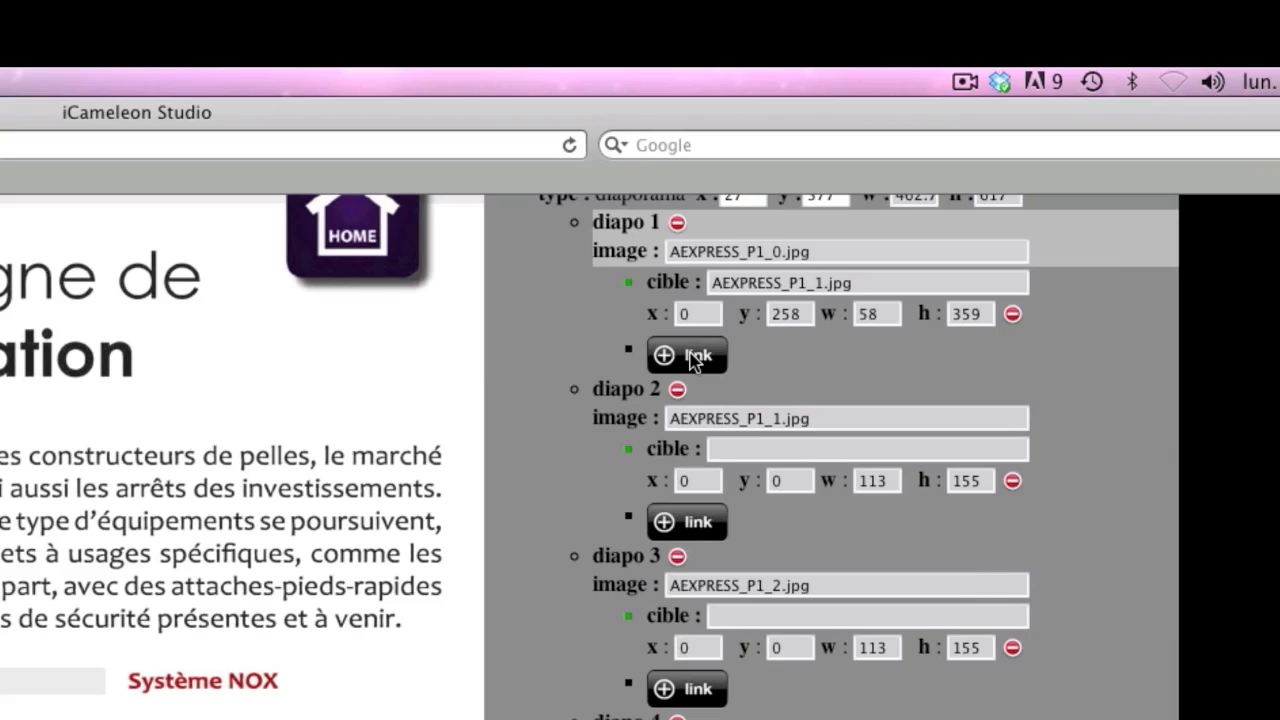
{"action": "left_click", "coordinate": [692, 356]}
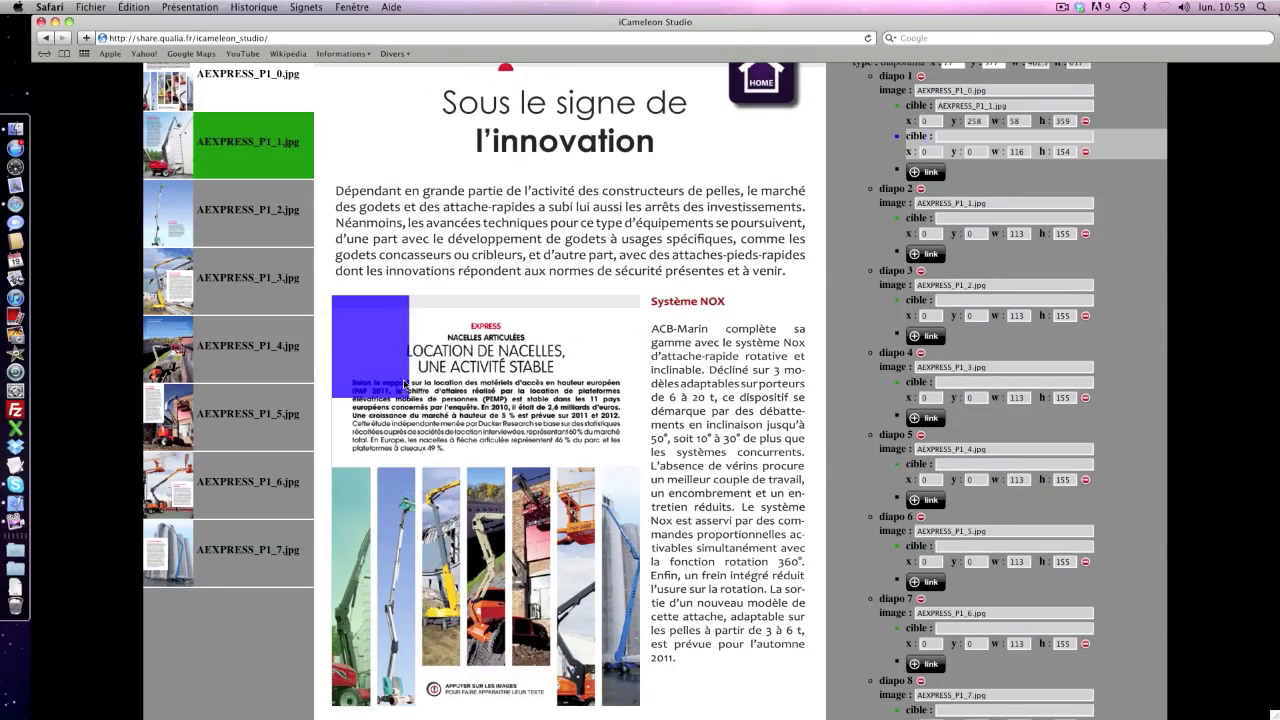
{"action": "left_click_drag", "start_coordinate": [375, 348], "coordinate": [419, 520]}
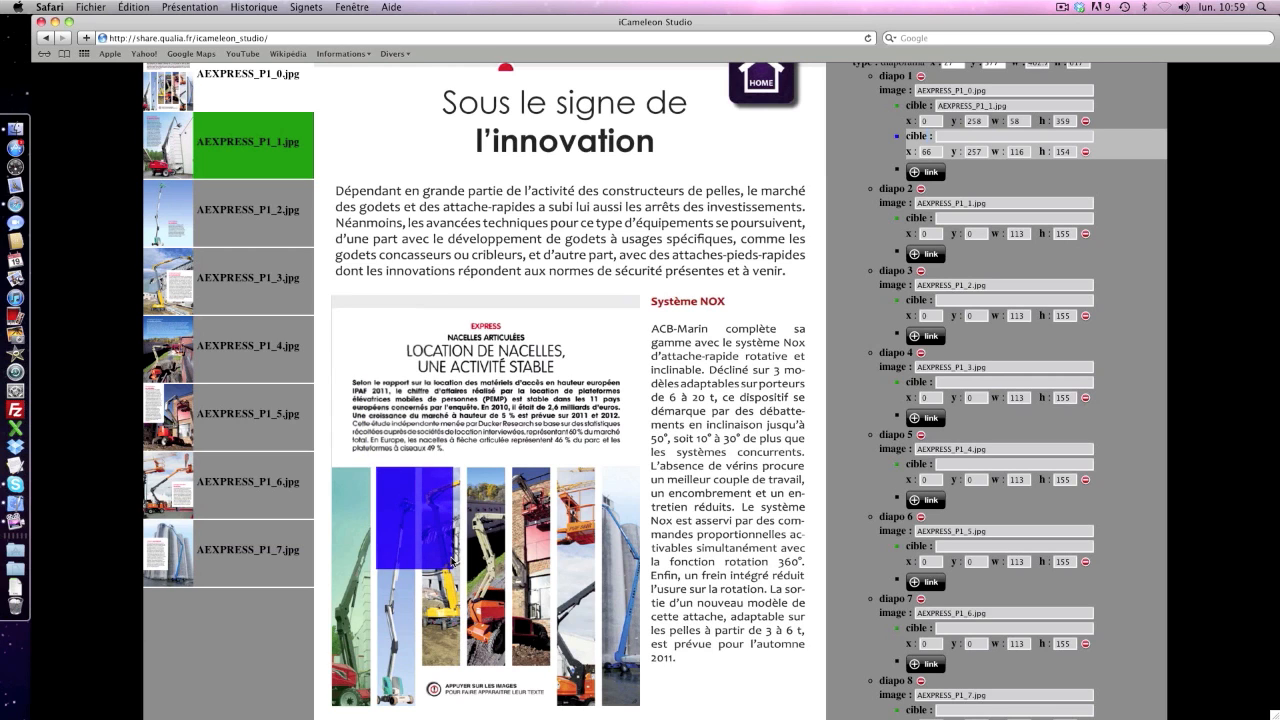
{"action": "left_click_drag", "start_coordinate": [448, 566], "coordinate": [416, 708]}
{"action": "scroll", "coordinate": [425, 670], "scroll_direction": "up", "scroll_amount": 1}
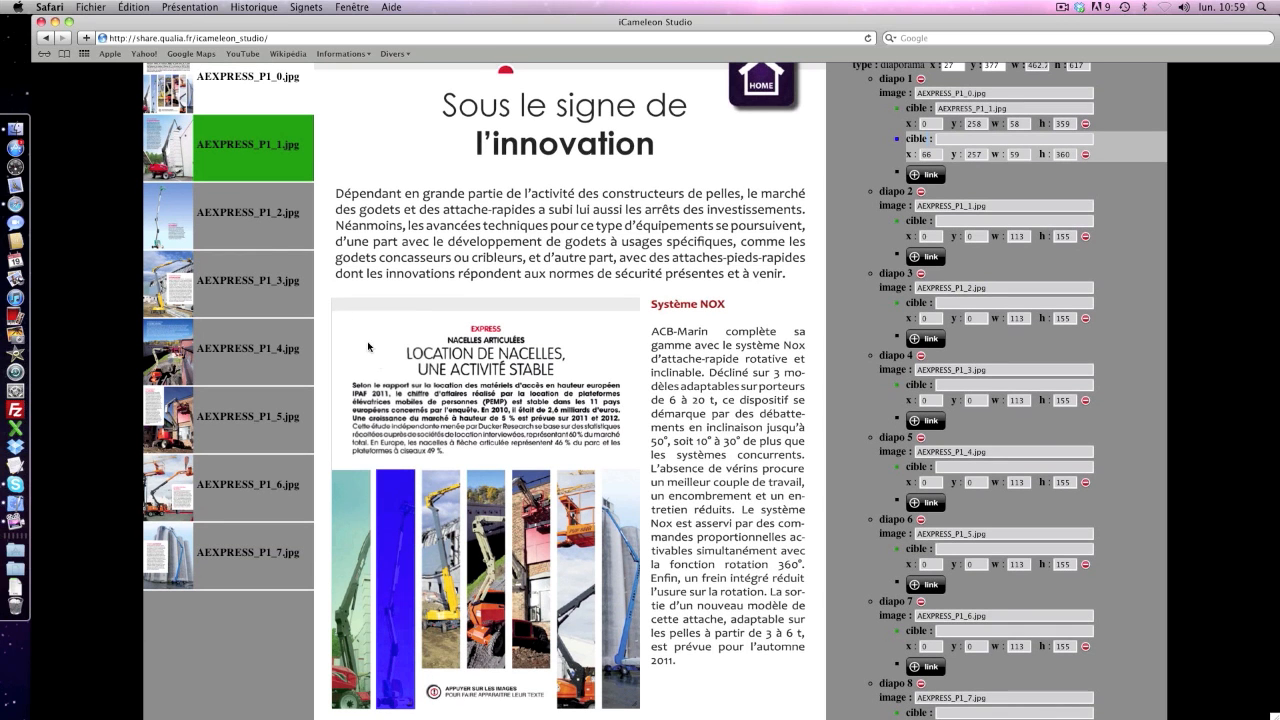
{"action": "left_click", "coordinate": [251, 225]}
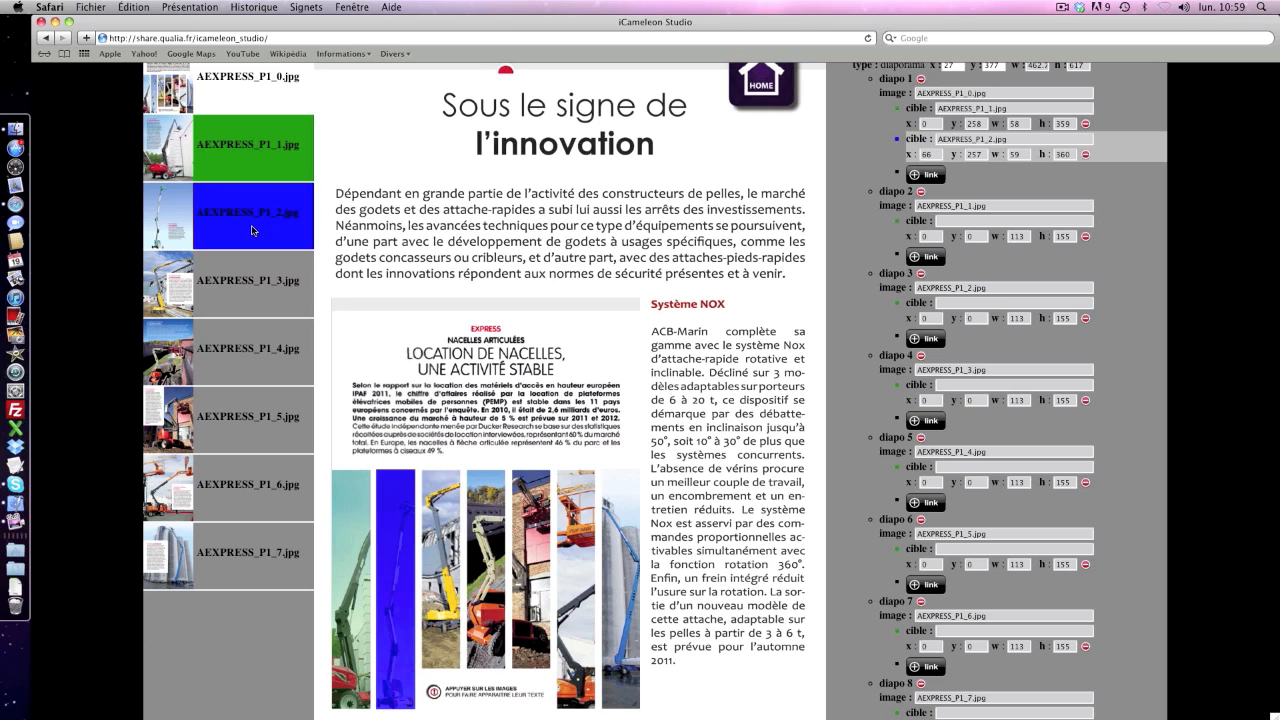
Add a link to diapo 1 over the third photo strip, about 59 by 301 at x 135, y 257, targeting AEXPRESS_P1_3.jpg
{"action": "left_click", "coordinate": [918, 176]}
{"action": "left_click_drag", "start_coordinate": [388, 363], "coordinate": [467, 521]}
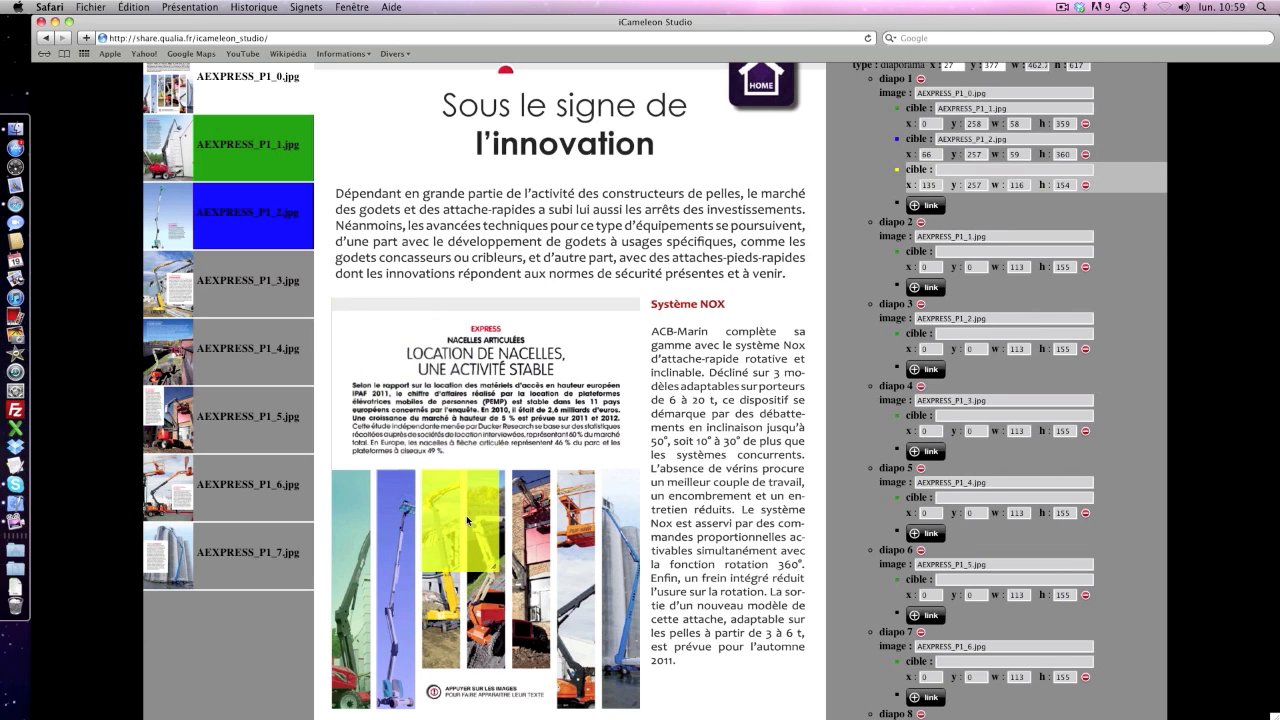
{"action": "left_click_drag", "start_coordinate": [492, 566], "coordinate": [454, 663]}
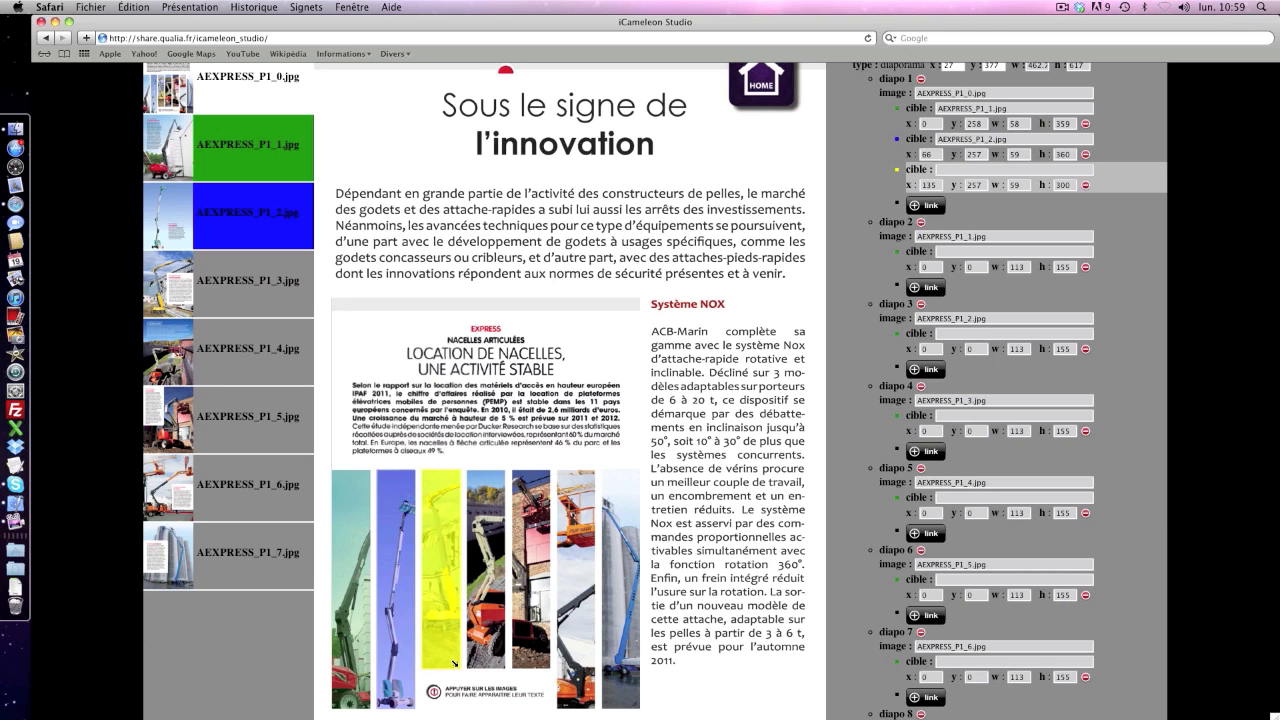
{"action": "left_click", "coordinate": [264, 306]}
Add a link to diapo 1 over the fourth photo strip, about 58 by 303 at x 201, y 256, targeting AEXPRESS_P1_4.jpg
{"action": "left_click", "coordinate": [930, 206]}
{"action": "left_click_drag", "start_coordinate": [393, 348], "coordinate": [507, 510]}
{"action": "left_click_drag", "start_coordinate": [536, 566], "coordinate": [498, 665]}
{"action": "left_click", "coordinate": [258, 362]}
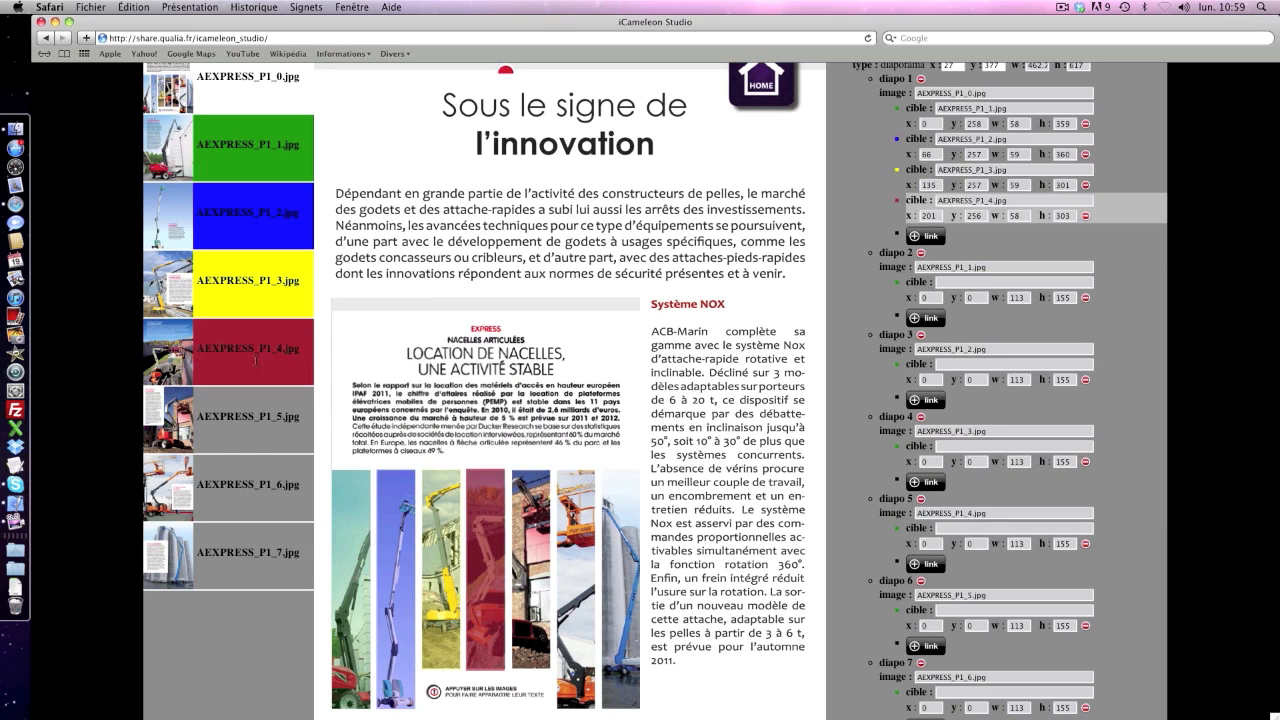
Add a link to diapo 1 over the fifth photo strip, about 58 by 300 at x 270, y 257, targeting AEXPRESS_P1_5.jpg
{"action": "left_click", "coordinate": [917, 235]}
{"action": "left_click_drag", "start_coordinate": [401, 390], "coordinate": [550, 672]}
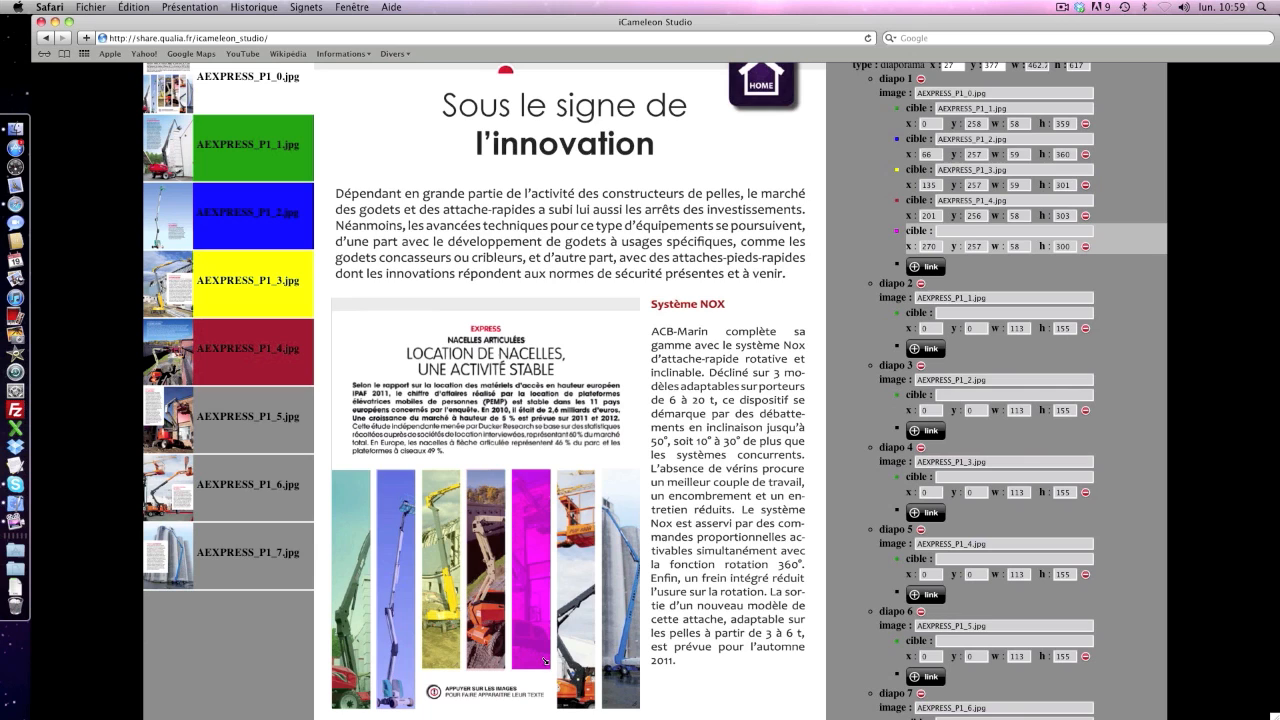
{"action": "left_click", "coordinate": [258, 416]}
Add a link to diapo 1 over the sixth photo strip, about 55 by 358 at x 339, y 258, targeting AEXPRESS_P1_6.jpg
{"action": "left_click", "coordinate": [930, 270]}
{"action": "left_click_drag", "start_coordinate": [363, 305], "coordinate": [590, 476]}
{"action": "left_click_drag", "start_coordinate": [634, 570], "coordinate": [589, 703]}
{"action": "left_click", "coordinate": [258, 492]}
Add a link to diapo 1 over the seventh photo strip, about 58 by 362 at x 404, y 258, targeting AEXPRESS_P1_7.jpg
{"action": "left_click", "coordinate": [924, 300]}
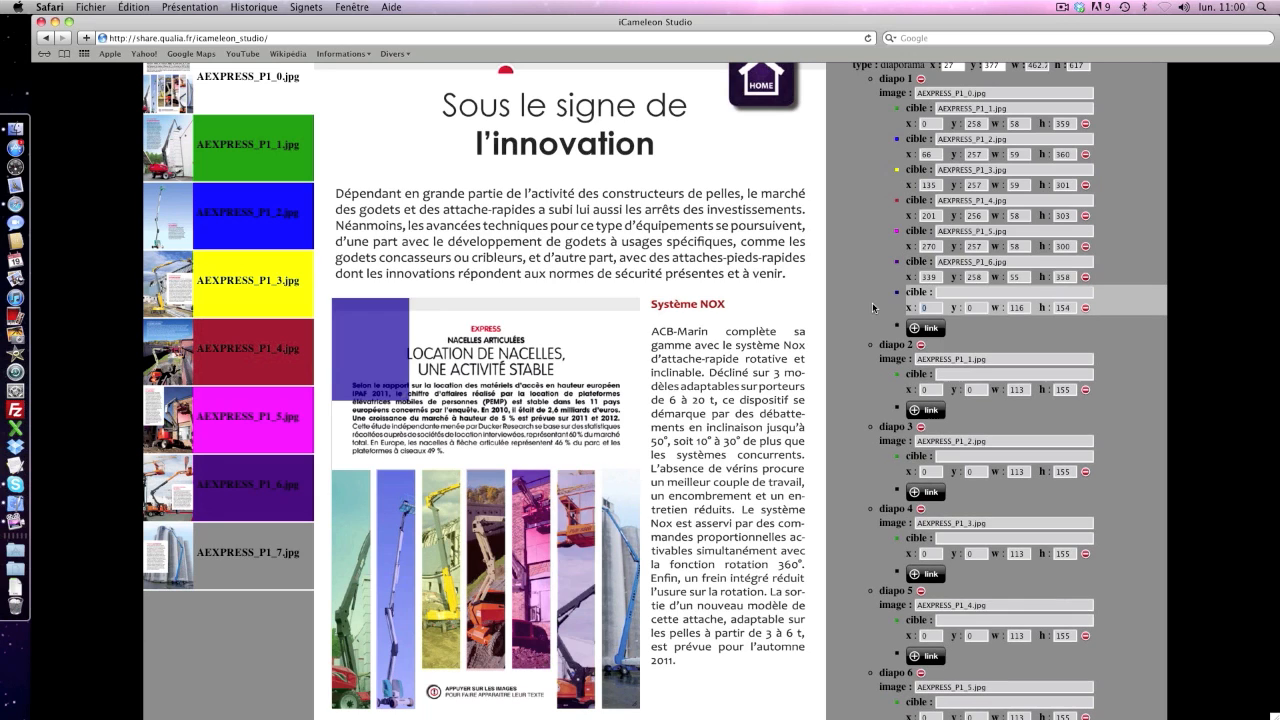
{"action": "left_click_drag", "start_coordinate": [406, 399], "coordinate": [370, 538]}
{"action": "left_click_drag", "start_coordinate": [355, 440], "coordinate": [634, 564]}
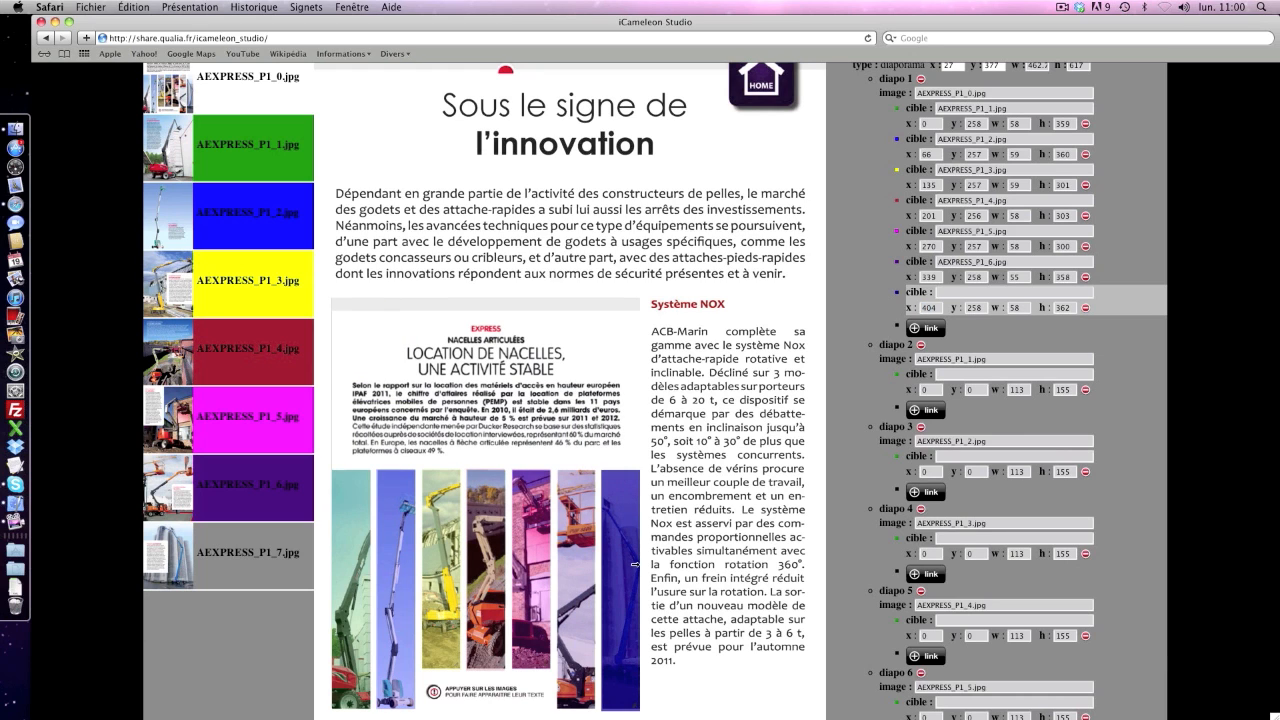
{"action": "left_click", "coordinate": [238, 560]}
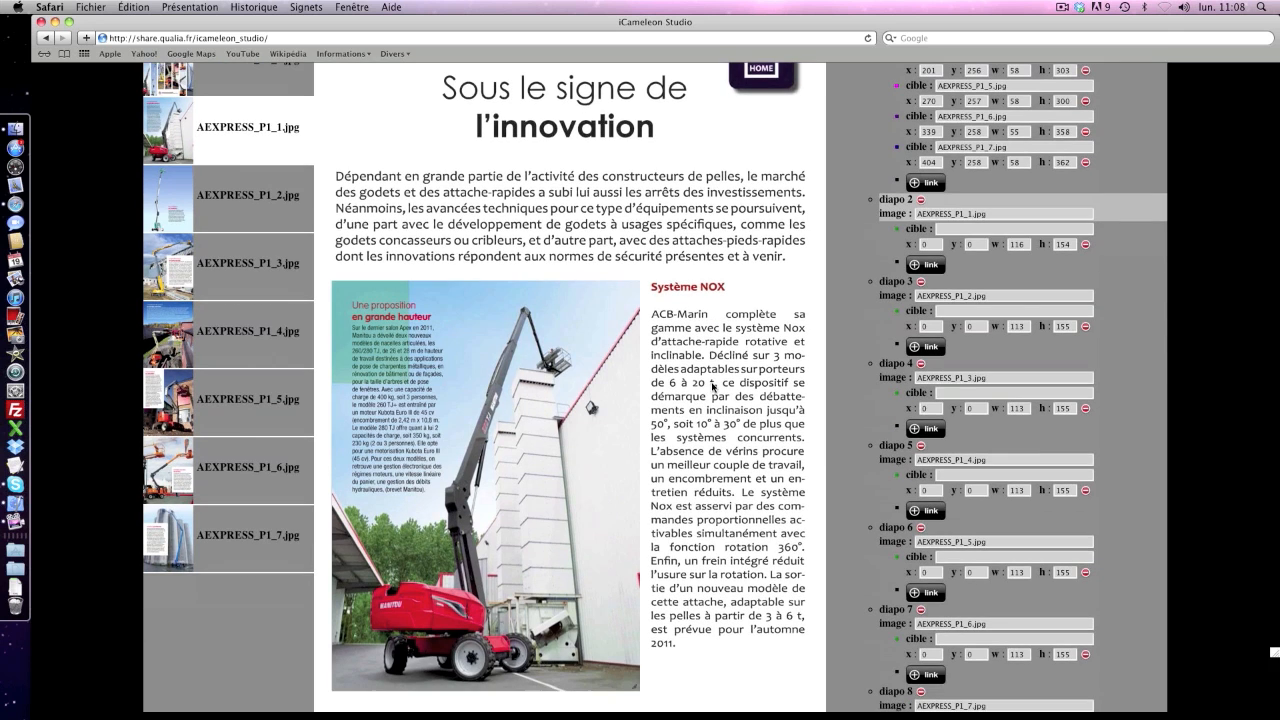
Stretch diapo 2's link zone over the whole slide, 462 by 617, and target AEXPRESS_P1_0.jpg
{"action": "left_click", "coordinate": [391, 344]}
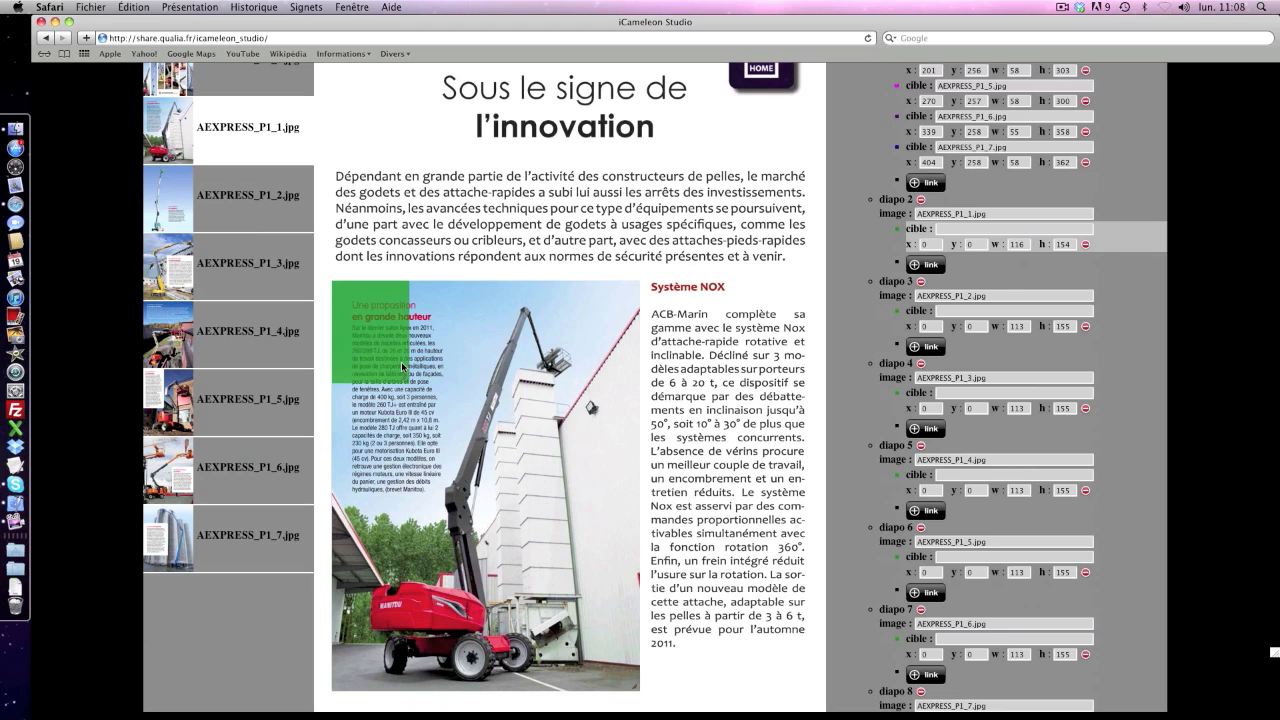
{"action": "left_click_drag", "start_coordinate": [401, 376], "coordinate": [698, 660]}
{"action": "scroll", "coordinate": [704, 628], "scroll_direction": "up", "scroll_amount": 2}
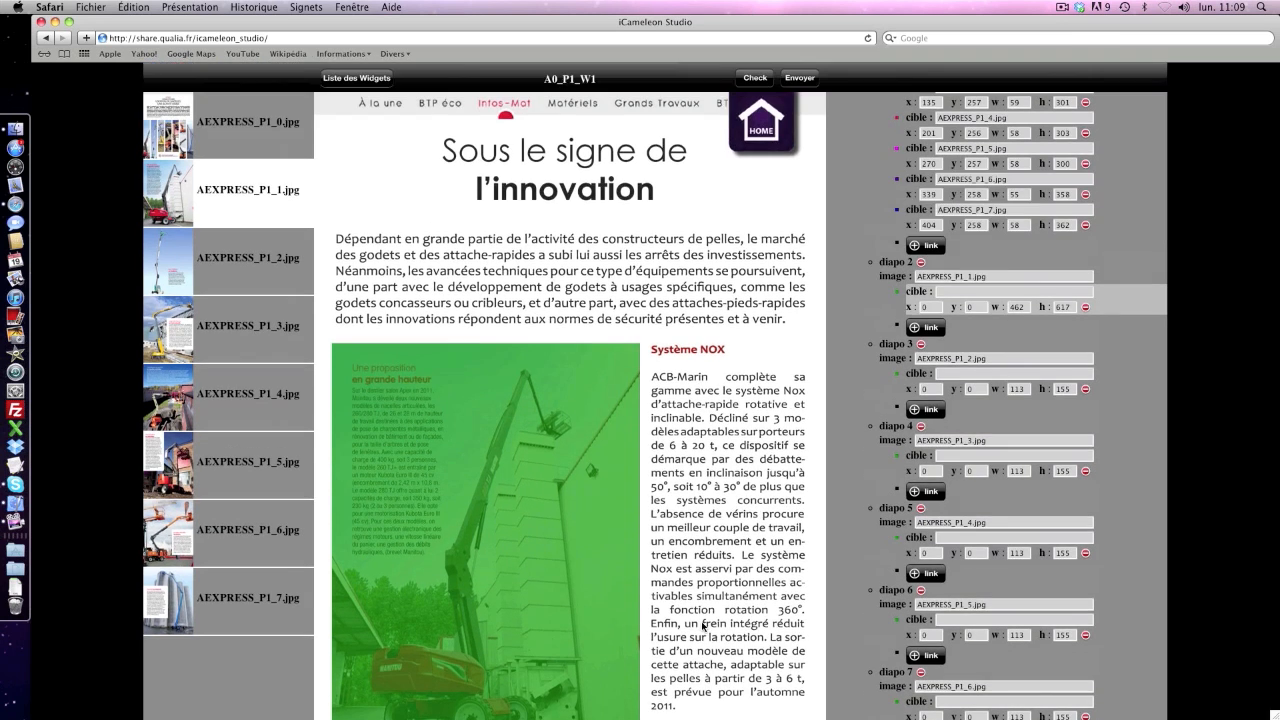
{"action": "left_click", "coordinate": [269, 137]}
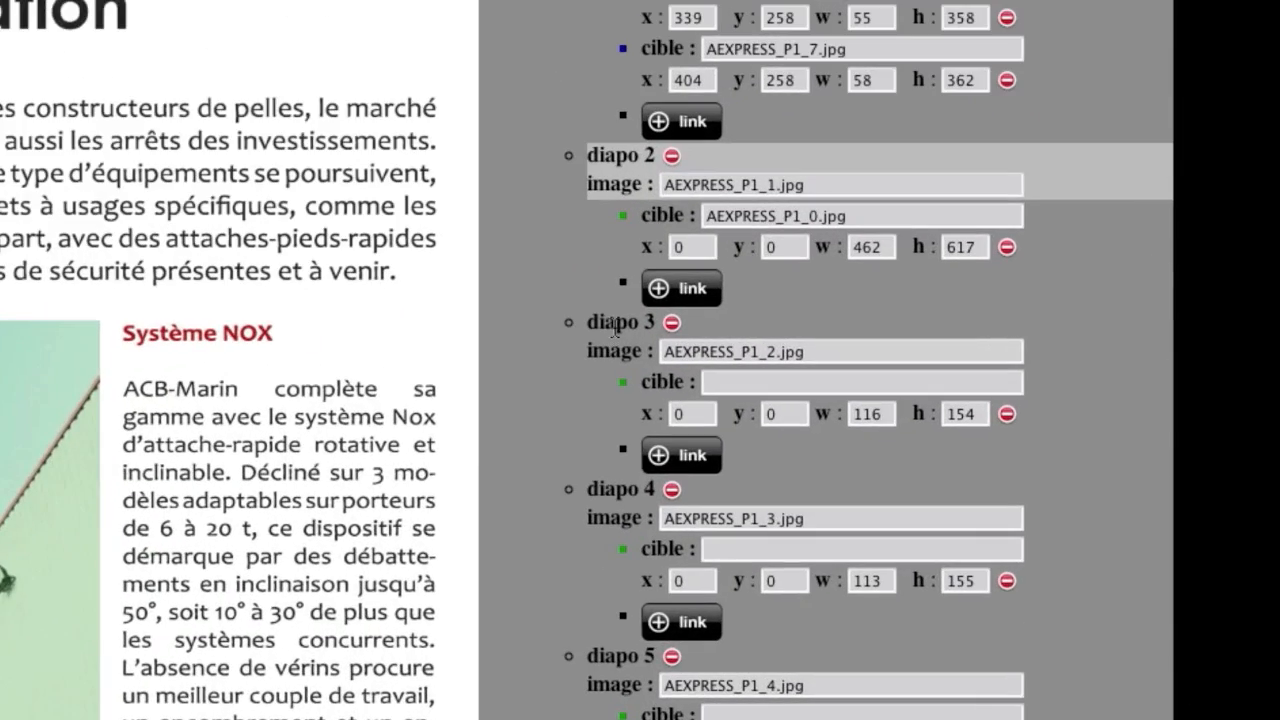
Stretch diapo 3's link zone over the whole slide, 462 by 617, and target AEXPRESS_P1_0.jpg
{"action": "left_click", "coordinate": [615, 328]}
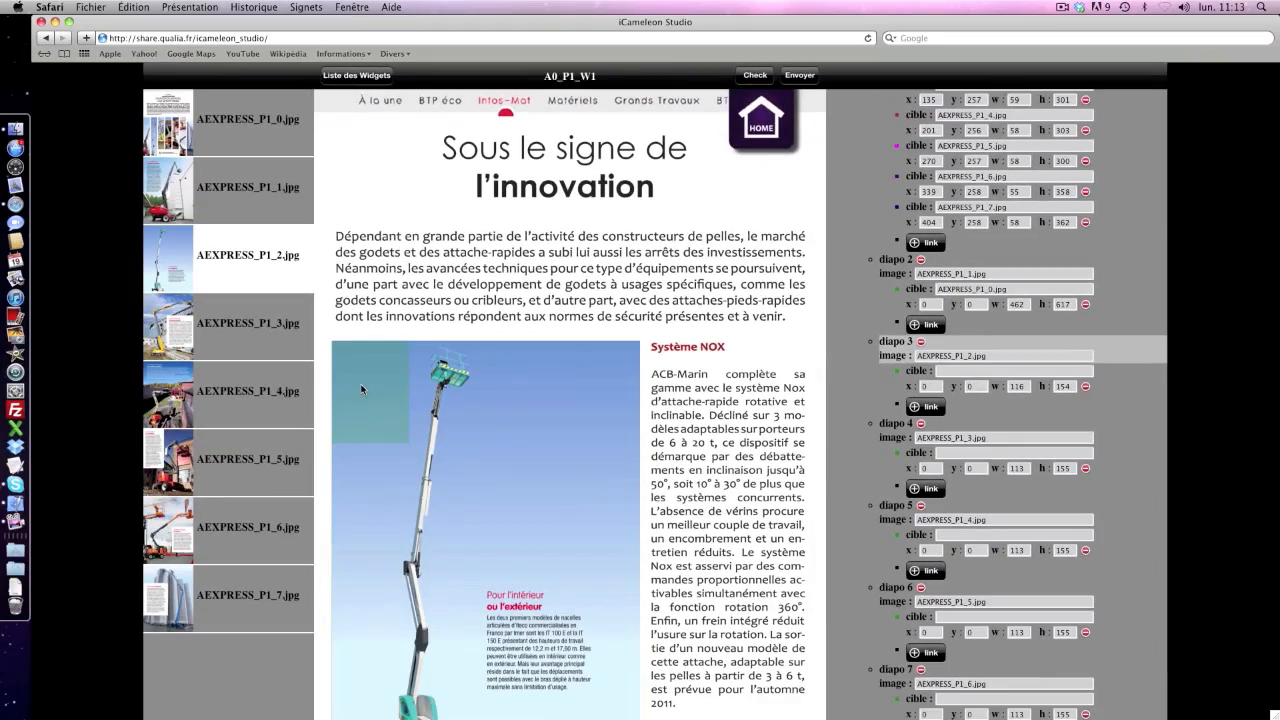
{"action": "left_click", "coordinate": [364, 390]}
{"action": "scroll", "coordinate": [450, 390], "scroll_direction": "down", "scroll_amount": 1}
{"action": "left_click_drag", "start_coordinate": [407, 381], "coordinate": [686, 716]}
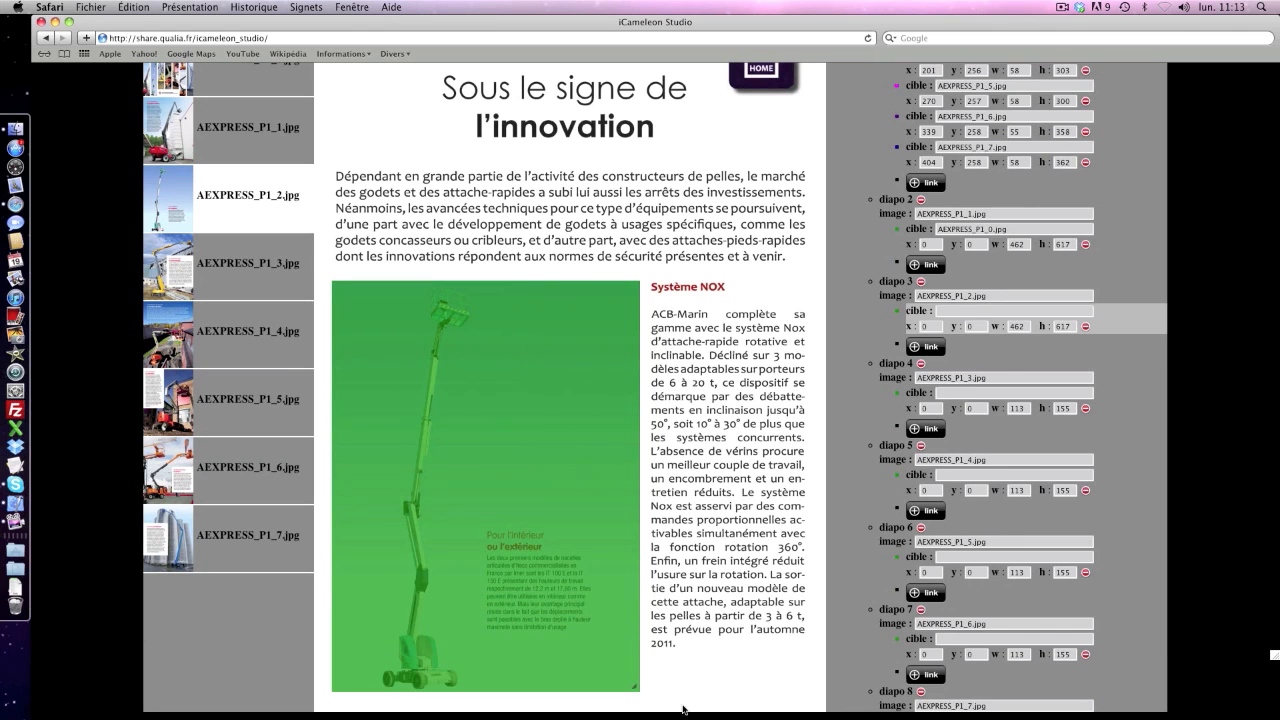
{"action": "scroll", "coordinate": [715, 578], "scroll_direction": "up", "scroll_amount": 1}
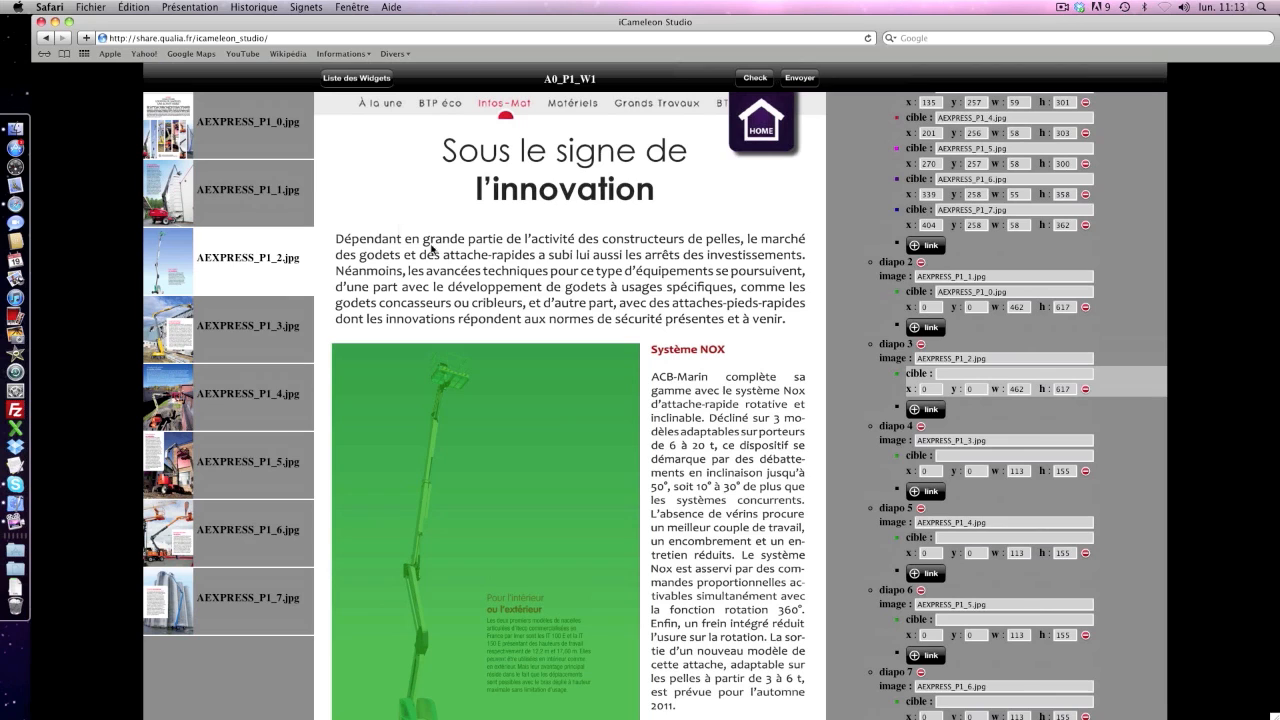
{"action": "left_click", "coordinate": [265, 139]}
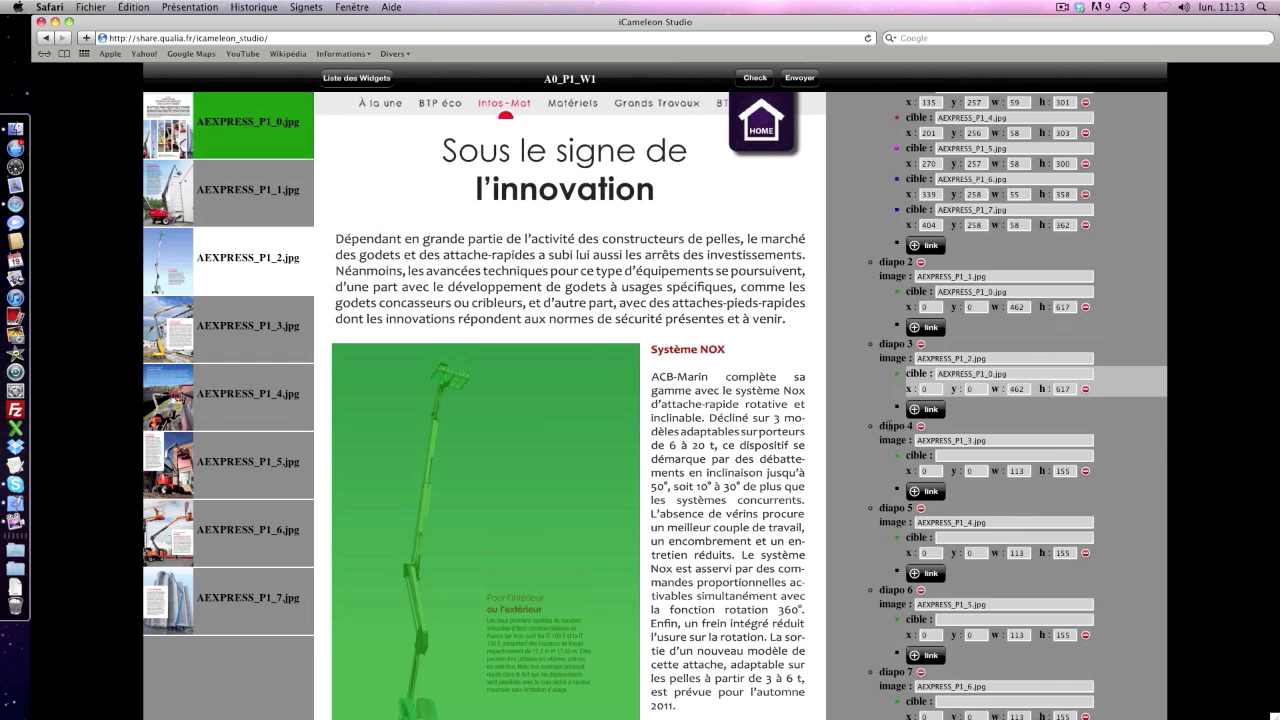
Stretch diapo 4's link zone over the whole slide, 462 by 617, and target AEXPRESS_P1_0.jpg
{"action": "left_click", "coordinate": [888, 426]}
{"action": "scroll", "coordinate": [430, 378], "scroll_direction": "down", "scroll_amount": 2}
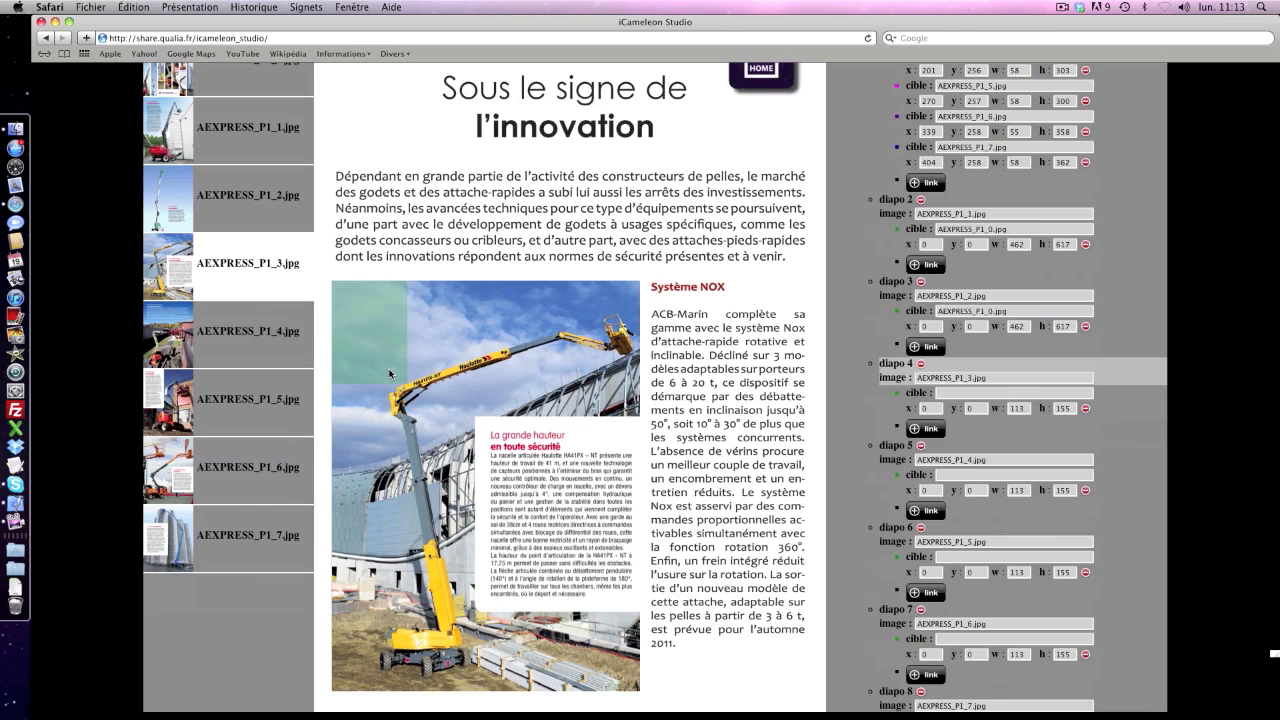
{"action": "left_click_drag", "start_coordinate": [398, 375], "coordinate": [676, 716]}
{"action": "scroll", "coordinate": [674, 460], "scroll_direction": "up", "scroll_amount": 2}
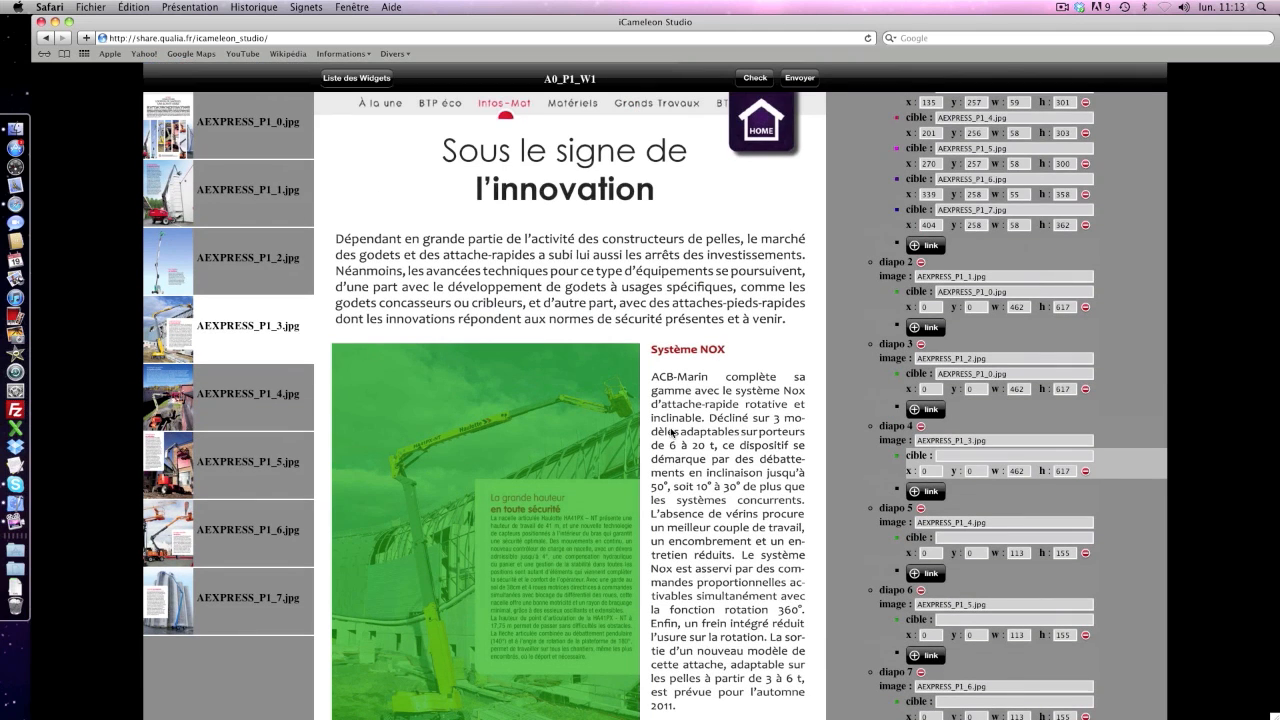
{"action": "left_click", "coordinate": [306, 148]}
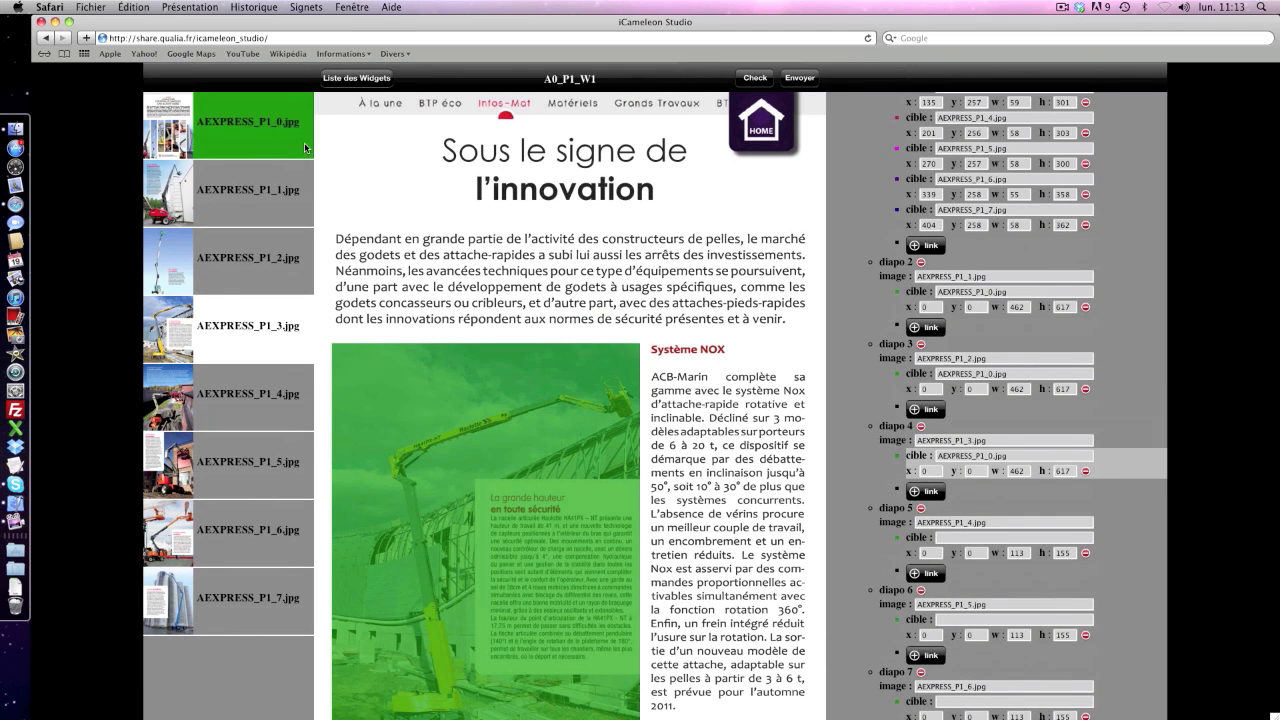
Enlarge diapo 5's link zone over the slide to about 462 by 579 and target AEXPRESS_P1_0.jpg
{"action": "scroll", "coordinate": [890, 481], "scroll_direction": "down", "scroll_amount": 1}
{"action": "left_click", "coordinate": [889, 464]}
{"action": "left_click_drag", "start_coordinate": [383, 404], "coordinate": [650, 716]}
{"action": "left_click", "coordinate": [282, 152]}
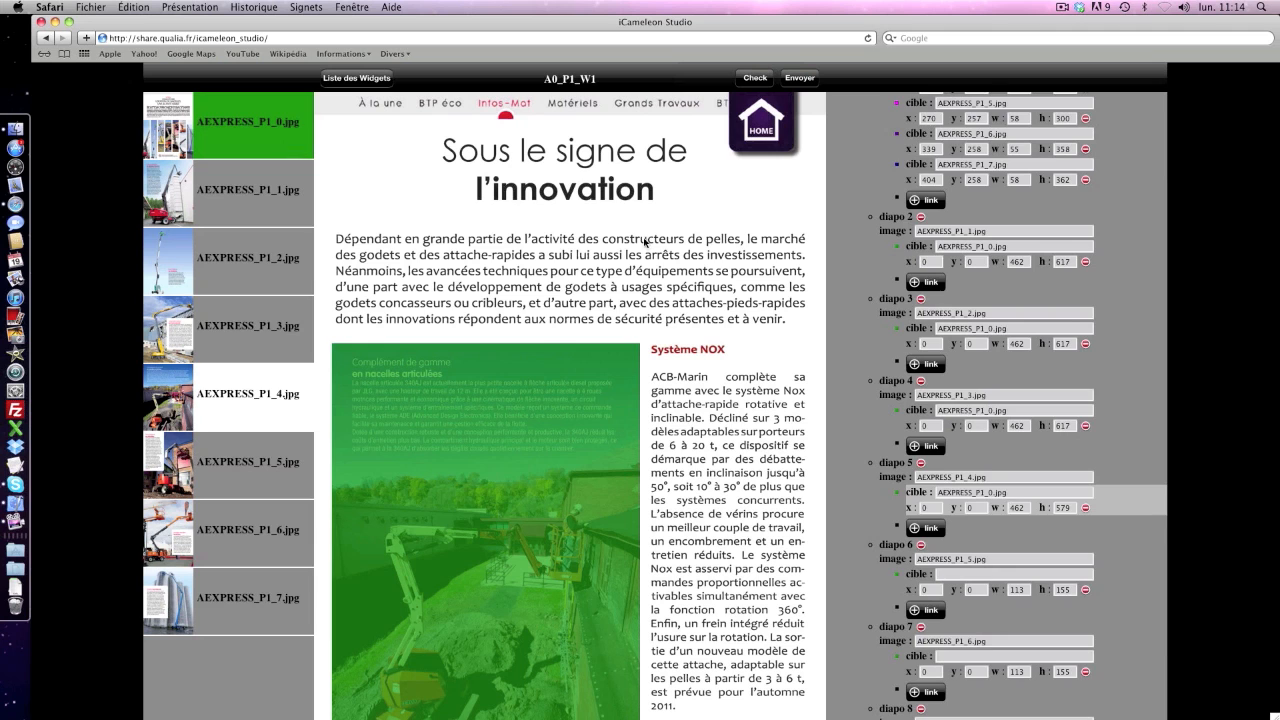
Enlarge diapo 6's link zone over the slide to about 462 by 576 and target AEXPRESS_P1_0.jpg
{"action": "scroll", "coordinate": [890, 500], "scroll_direction": "down", "scroll_amount": 1}
{"action": "left_click", "coordinate": [889, 503]}
{"action": "left_click_drag", "start_coordinate": [386, 395], "coordinate": [697, 691]}
{"action": "left_click", "coordinate": [270, 136]}
Stretch diapo 7's link zone over the whole slide, 462 by 617, and target AEXPRESS_P1_0.jpg
{"action": "scroll", "coordinate": [818, 500], "scroll_direction": "down", "scroll_amount": 2}
{"action": "left_click", "coordinate": [884, 521]}
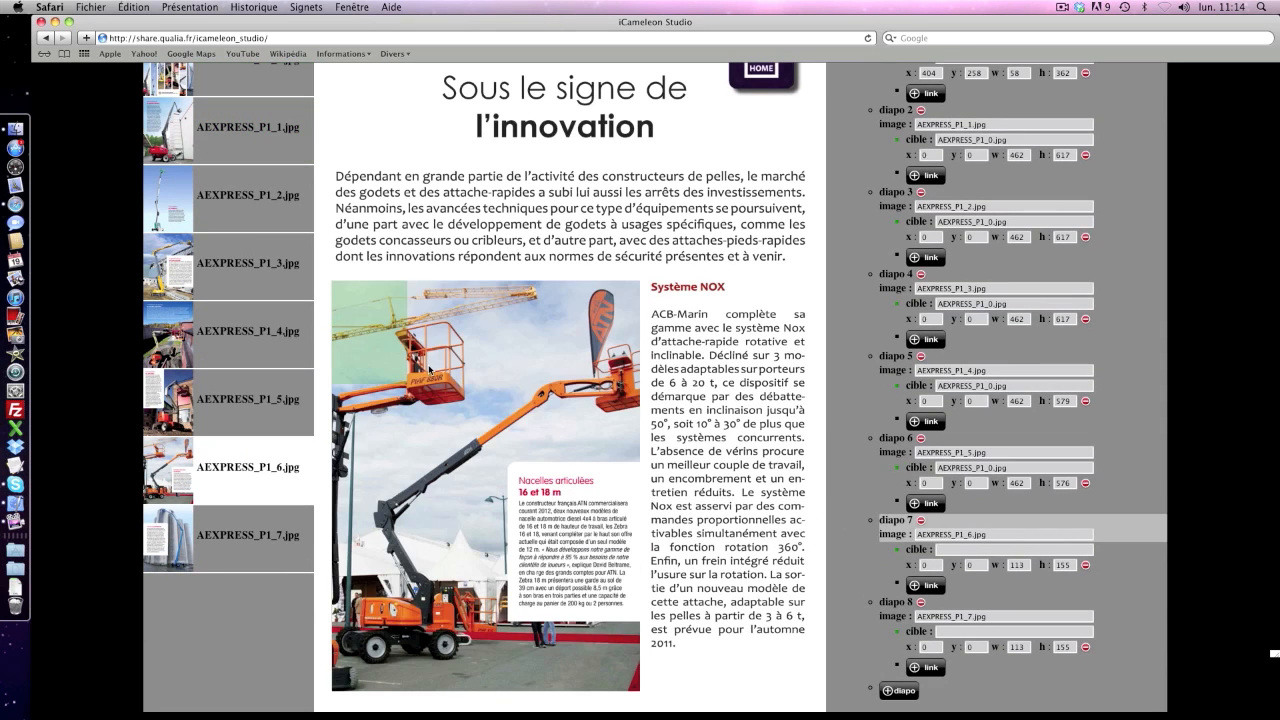
{"action": "left_click_drag", "start_coordinate": [385, 358], "coordinate": [650, 692]}
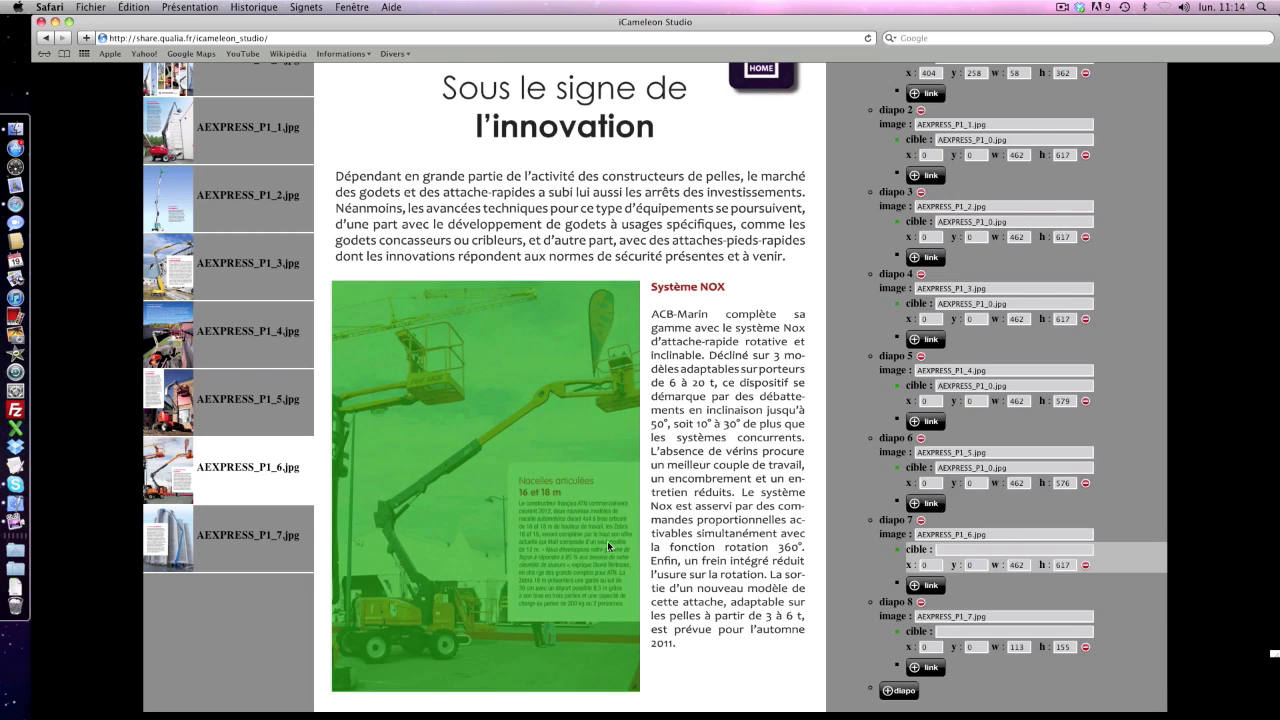
{"action": "scroll", "coordinate": [238, 136], "scroll_direction": "up", "scroll_amount": 2}
{"action": "left_click", "coordinate": [238, 136]}
{"action": "scroll", "coordinate": [908, 566], "scroll_direction": "down", "scroll_amount": 2}
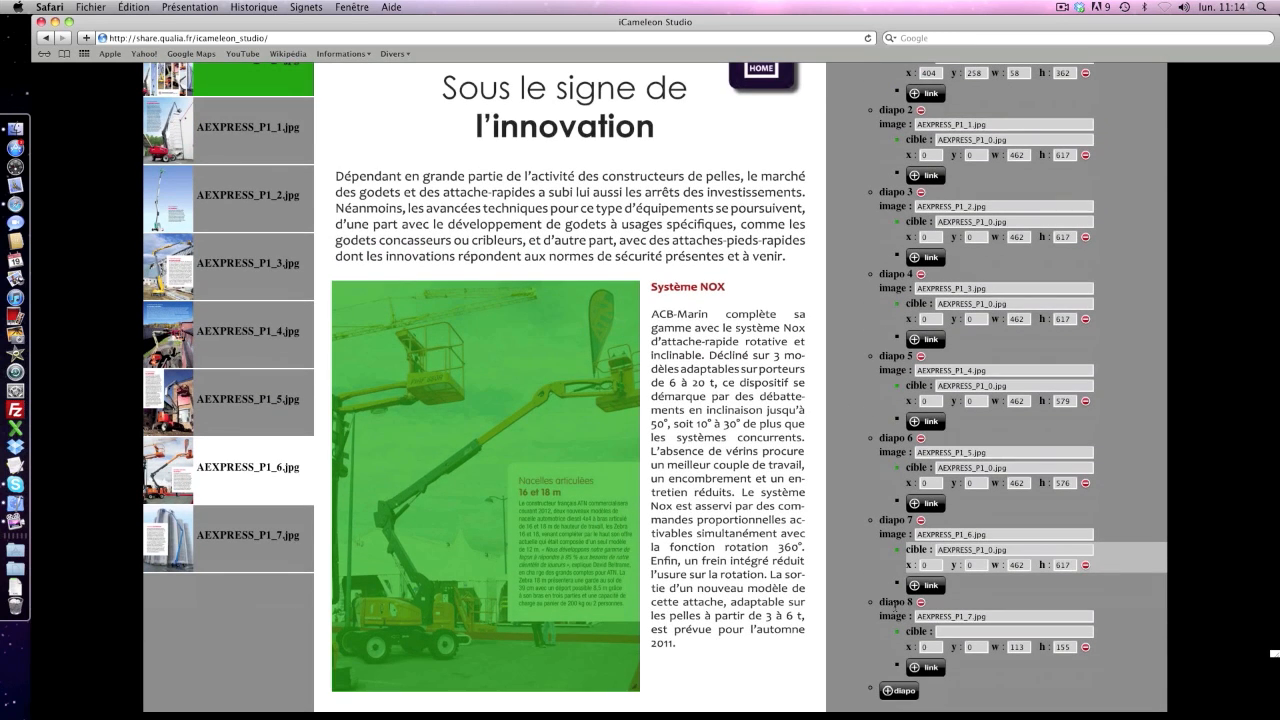
Stretch diapo 8's link zone over the whole slide, 462 by 617, and target AEXPRESS_P1_0.jpg
{"action": "left_click", "coordinate": [884, 603]}
{"action": "left_click_drag", "start_coordinate": [400, 356], "coordinate": [694, 716]}
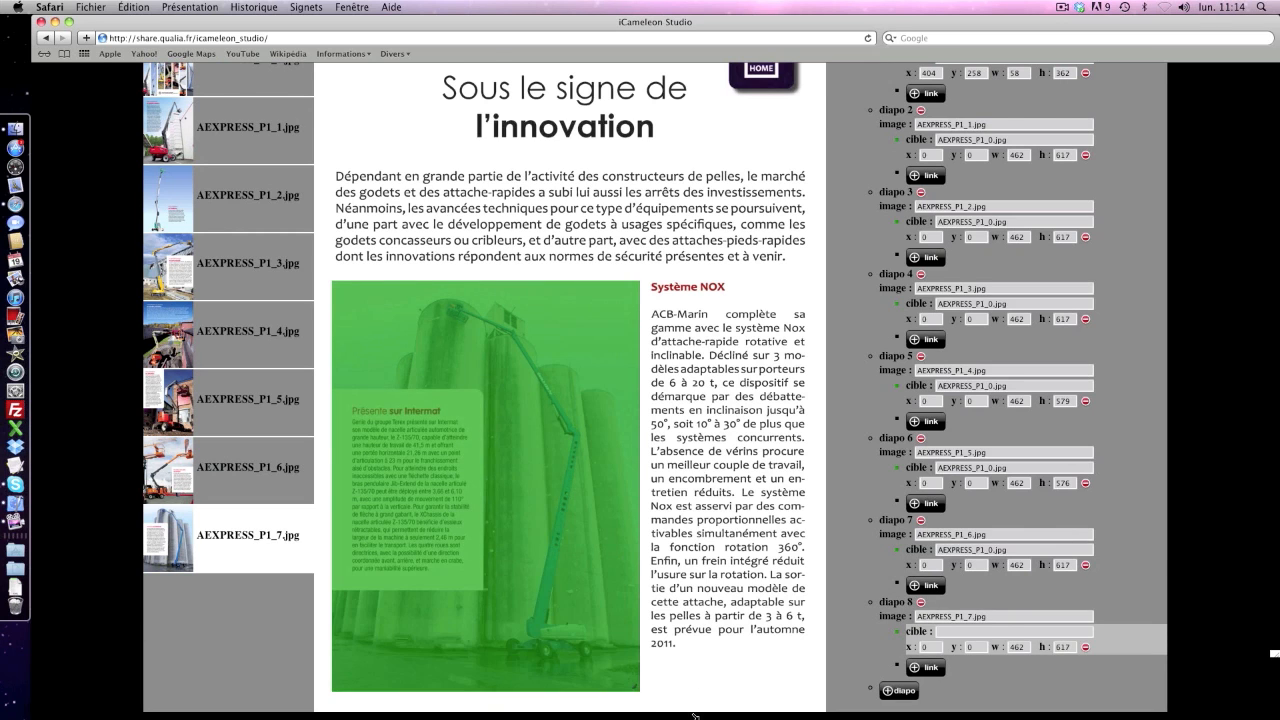
{"action": "scroll", "coordinate": [680, 420], "scroll_direction": "up", "scroll_amount": 2}
{"action": "left_click", "coordinate": [275, 135]}
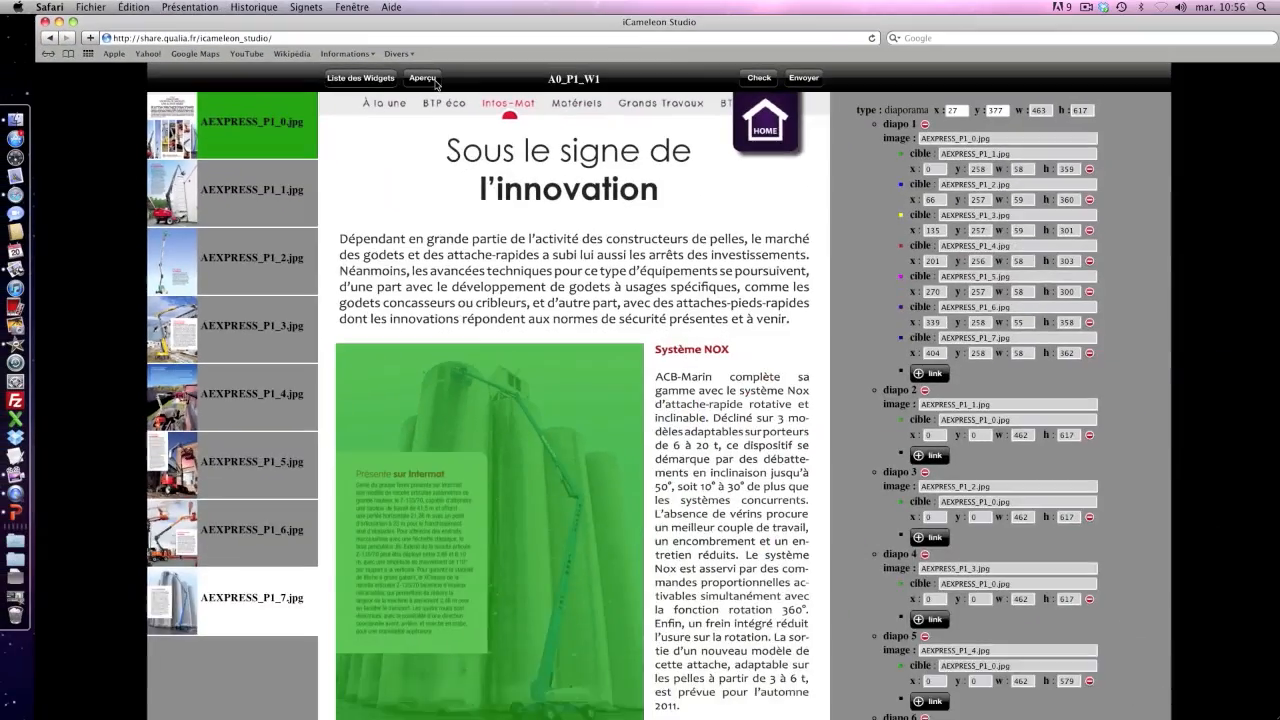
Preview the slideshow and test the links of the first four photo strips, returning to the first slide each time
{"action": "left_click", "coordinate": [713, 162]}
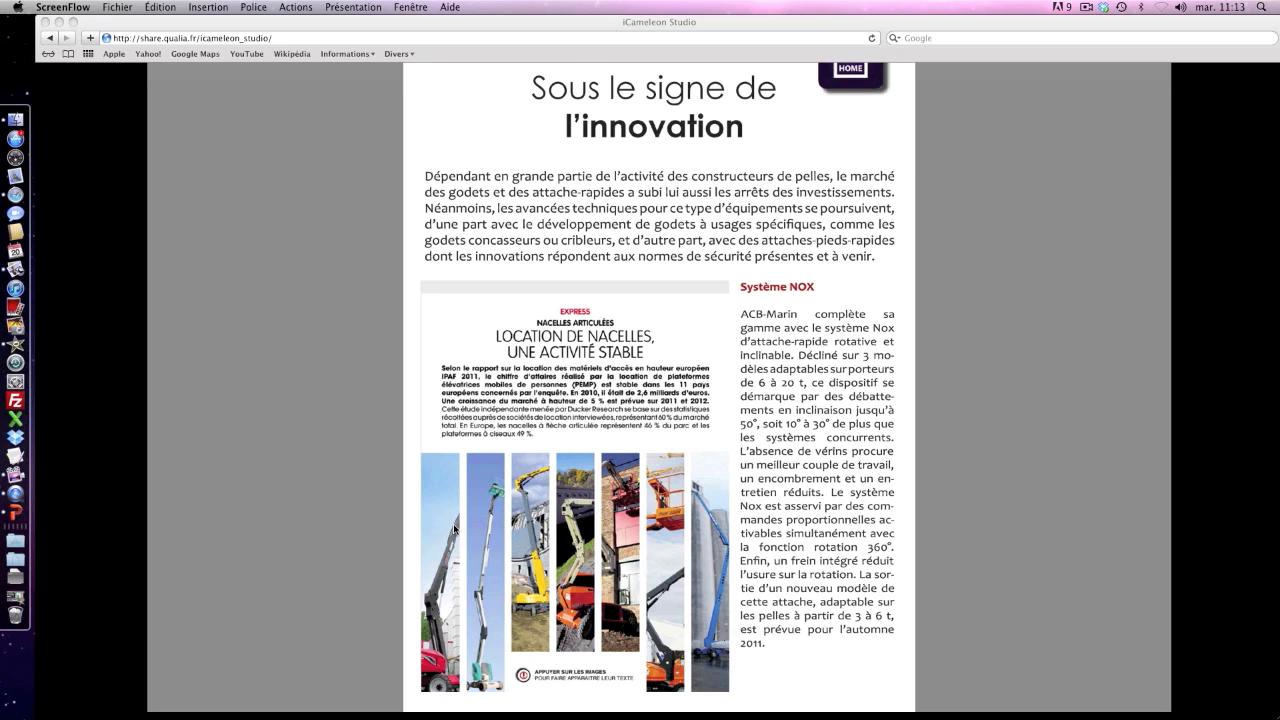
{"action": "left_click", "coordinate": [441, 572]}
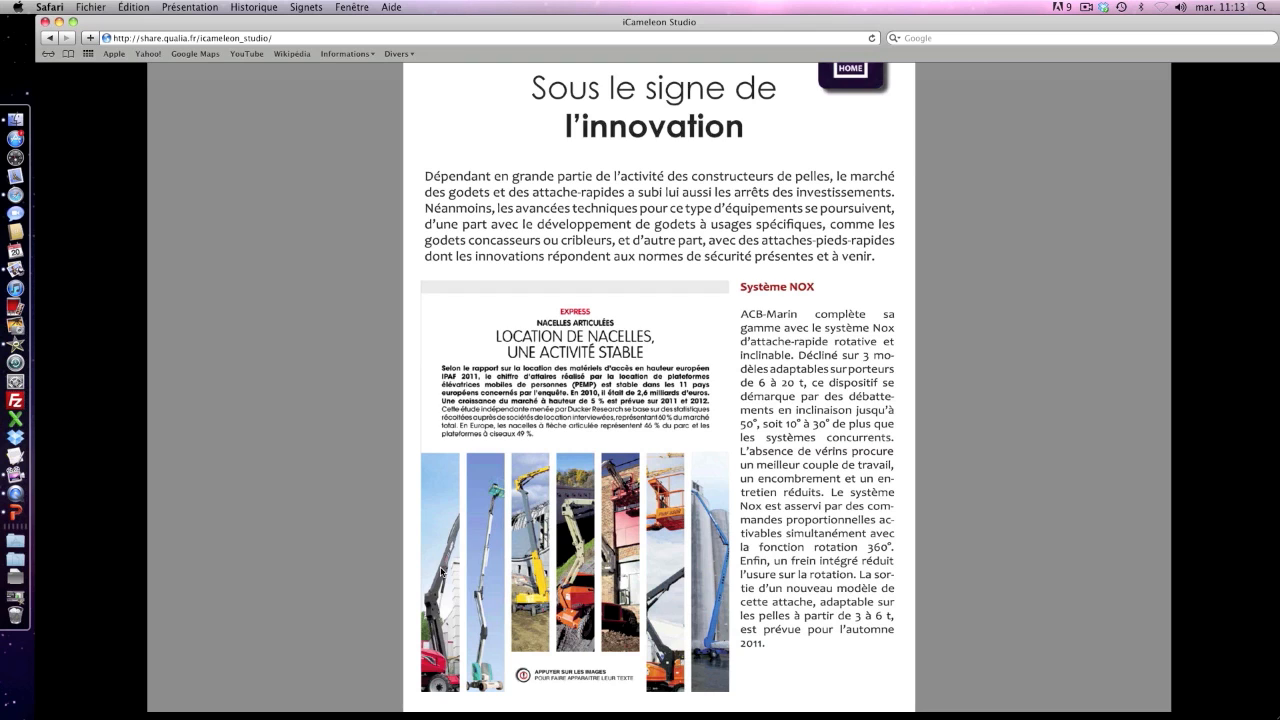
{"action": "left_click", "coordinate": [441, 572]}
{"action": "left_click", "coordinate": [485, 567]}
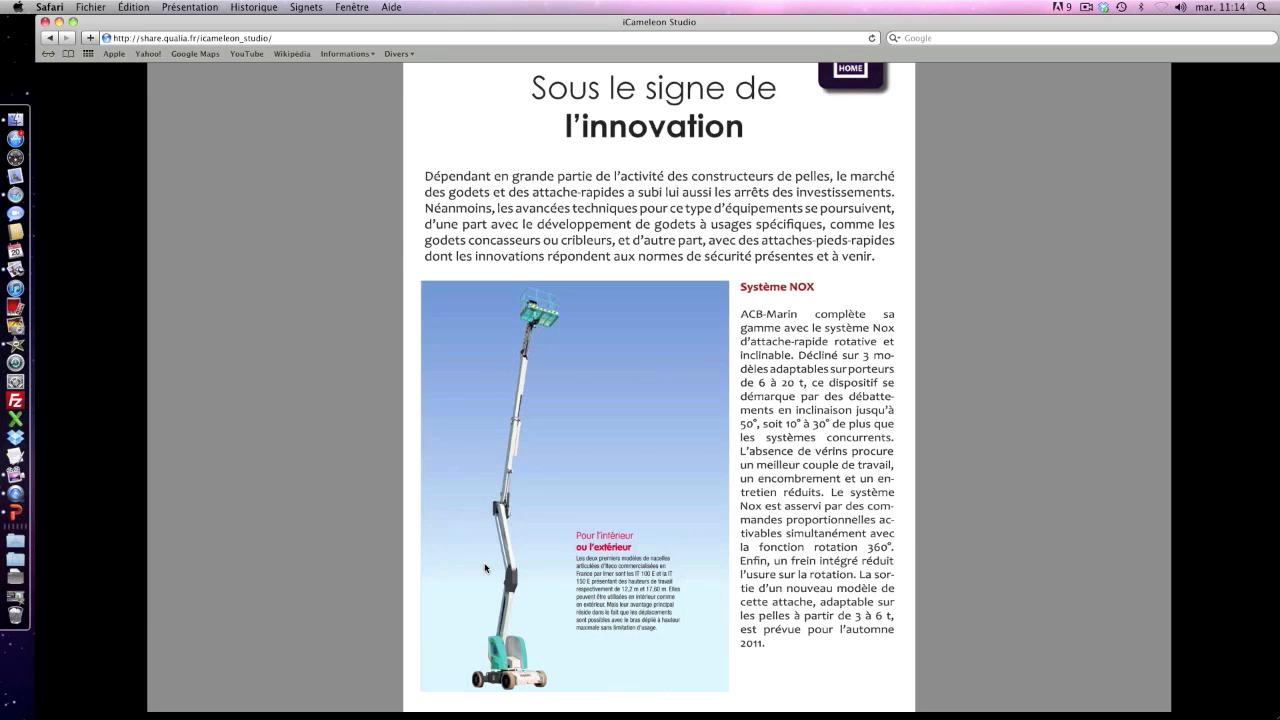
{"action": "left_click", "coordinate": [529, 564]}
{"action": "left_click", "coordinate": [529, 564]}
{"action": "left_click", "coordinate": [573, 561]}
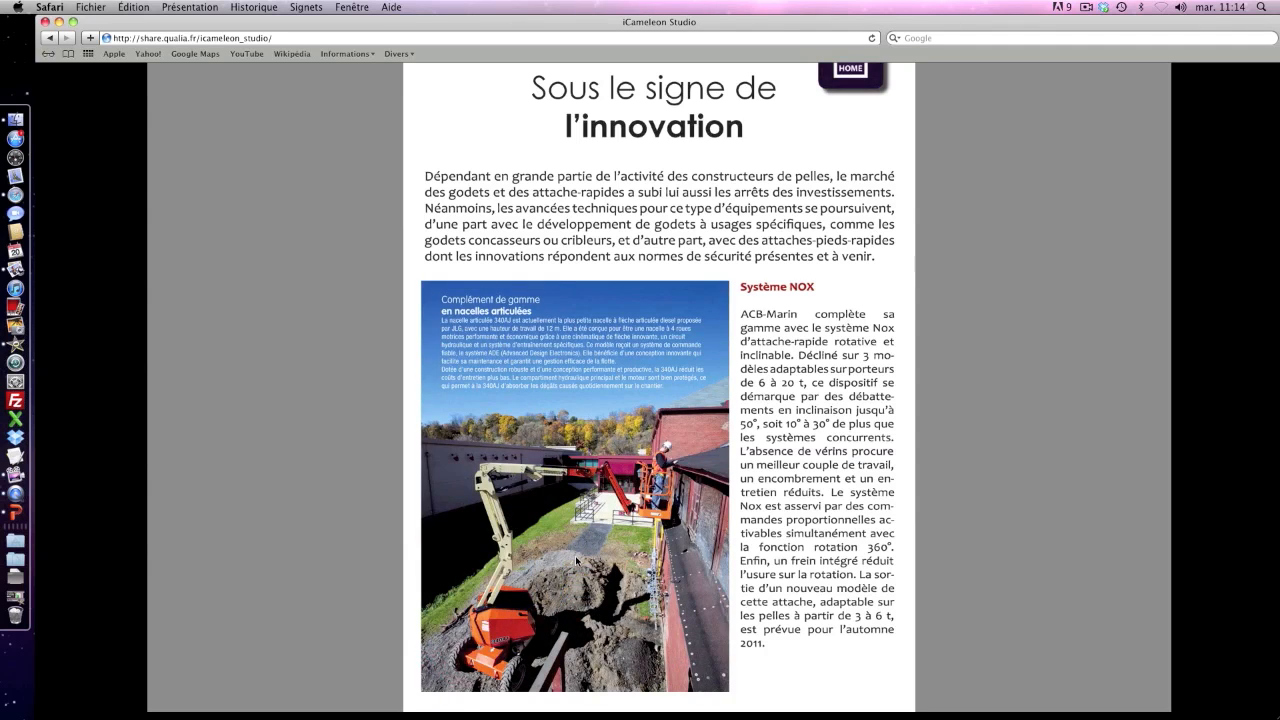
{"action": "left_click", "coordinate": [576, 561]}
Test the links of the last three photo strips and their return to the first slide, and leave the preview
{"action": "left_click", "coordinate": [614, 549]}
{"action": "left_click", "coordinate": [613, 550]}
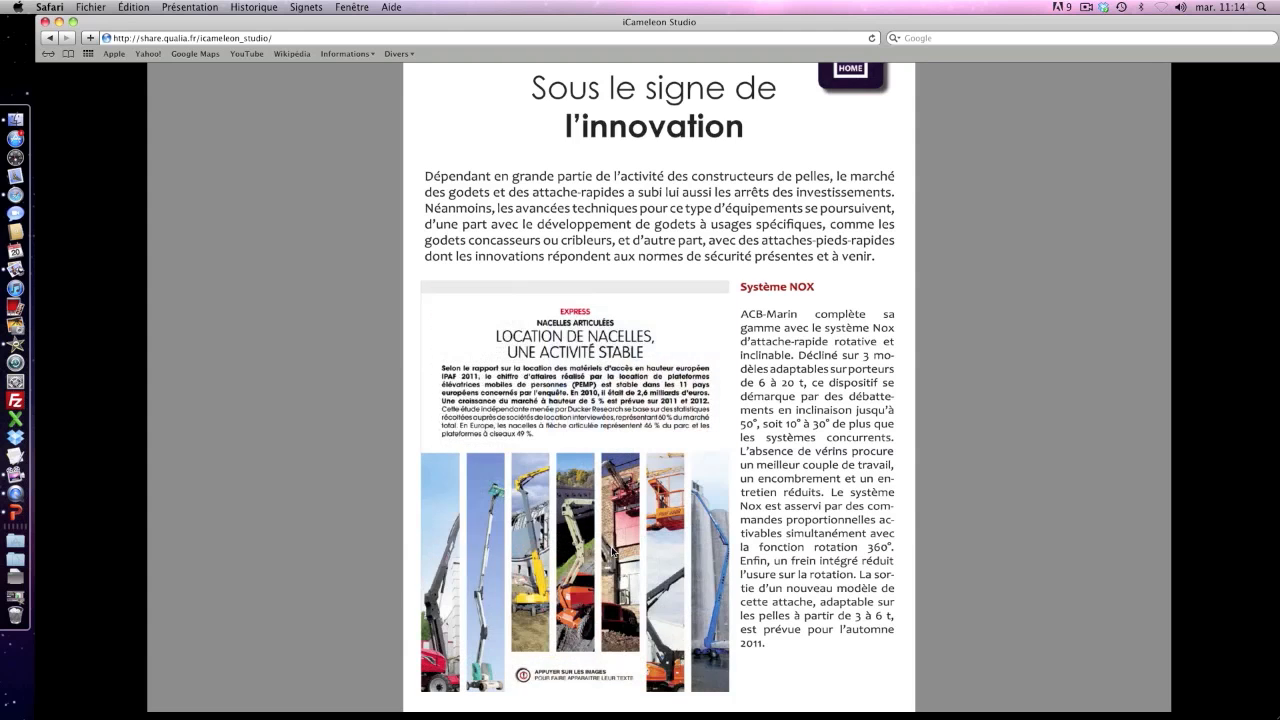
{"action": "left_click", "coordinate": [661, 548]}
{"action": "left_click", "coordinate": [661, 548]}
{"action": "left_click", "coordinate": [706, 555]}
{"action": "left_click", "coordinate": [706, 555]}
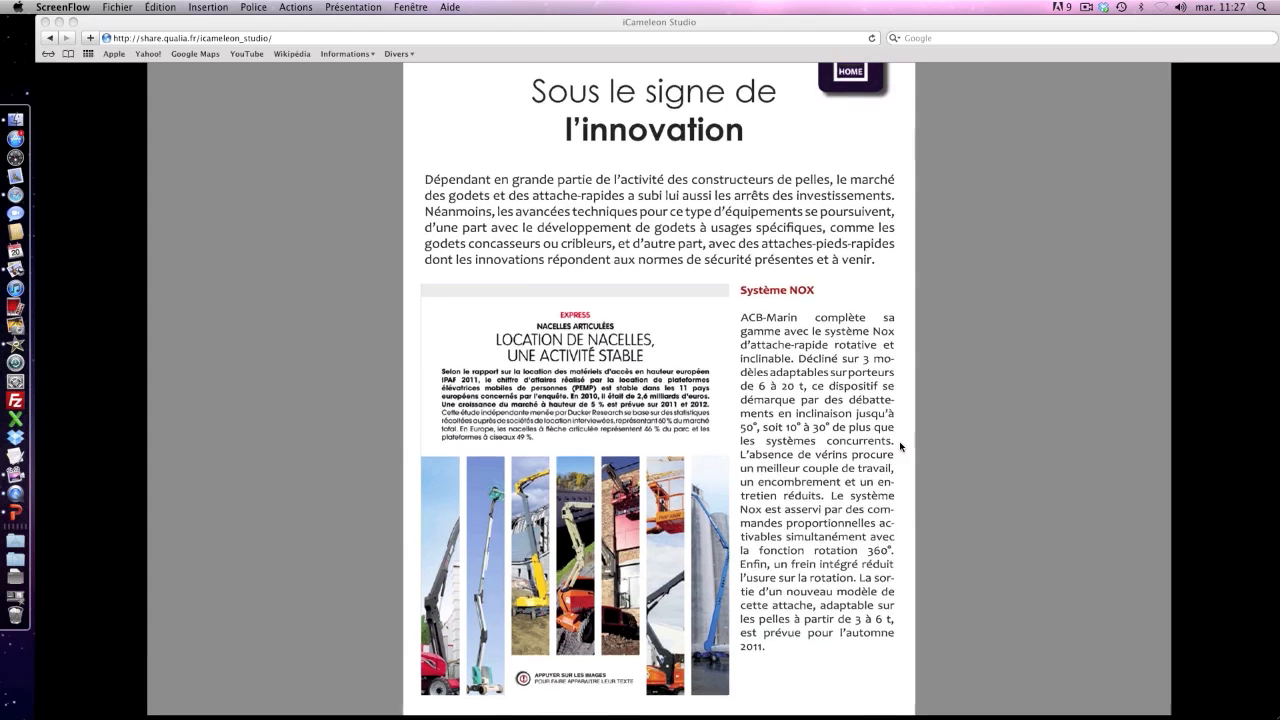
{"action": "left_click", "coordinate": [901, 446]}
{"action": "left_click", "coordinate": [435, 83]}
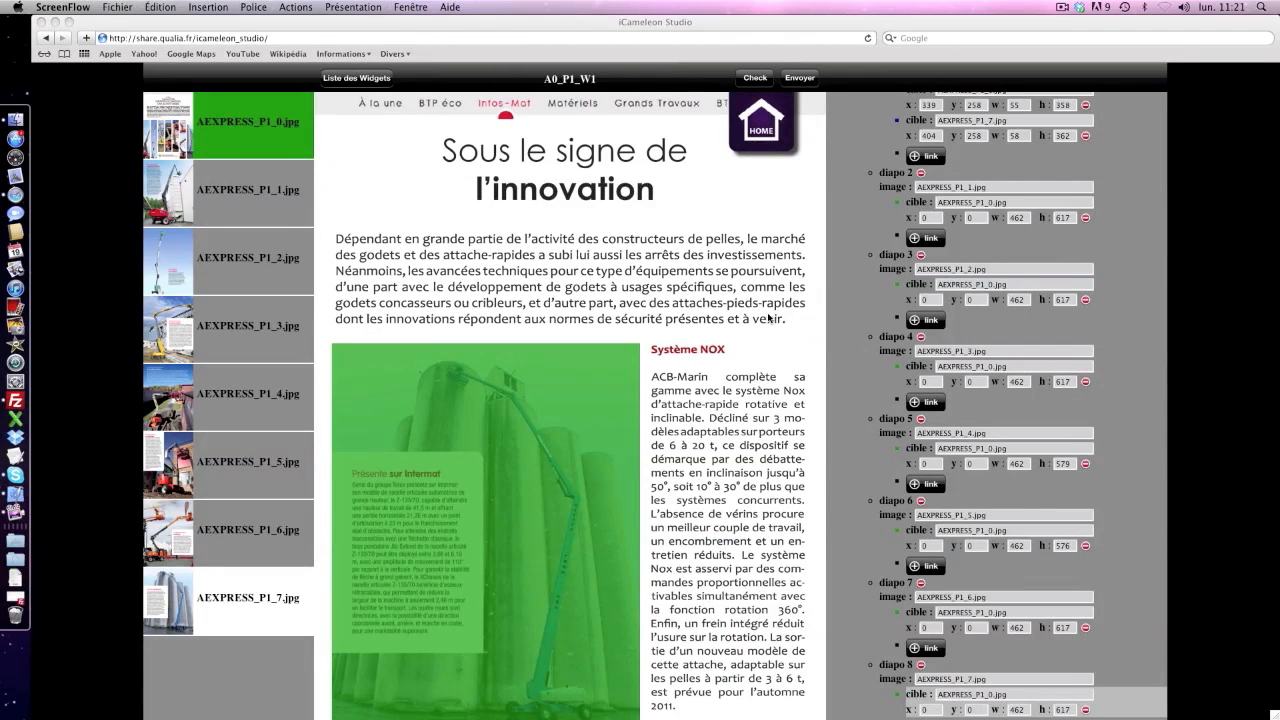
Send the finished A0_P1_W1 widget to generate its XML file and dismiss the message
{"action": "left_click", "coordinate": [790, 82]}
{"action": "left_click", "coordinate": [790, 79]}
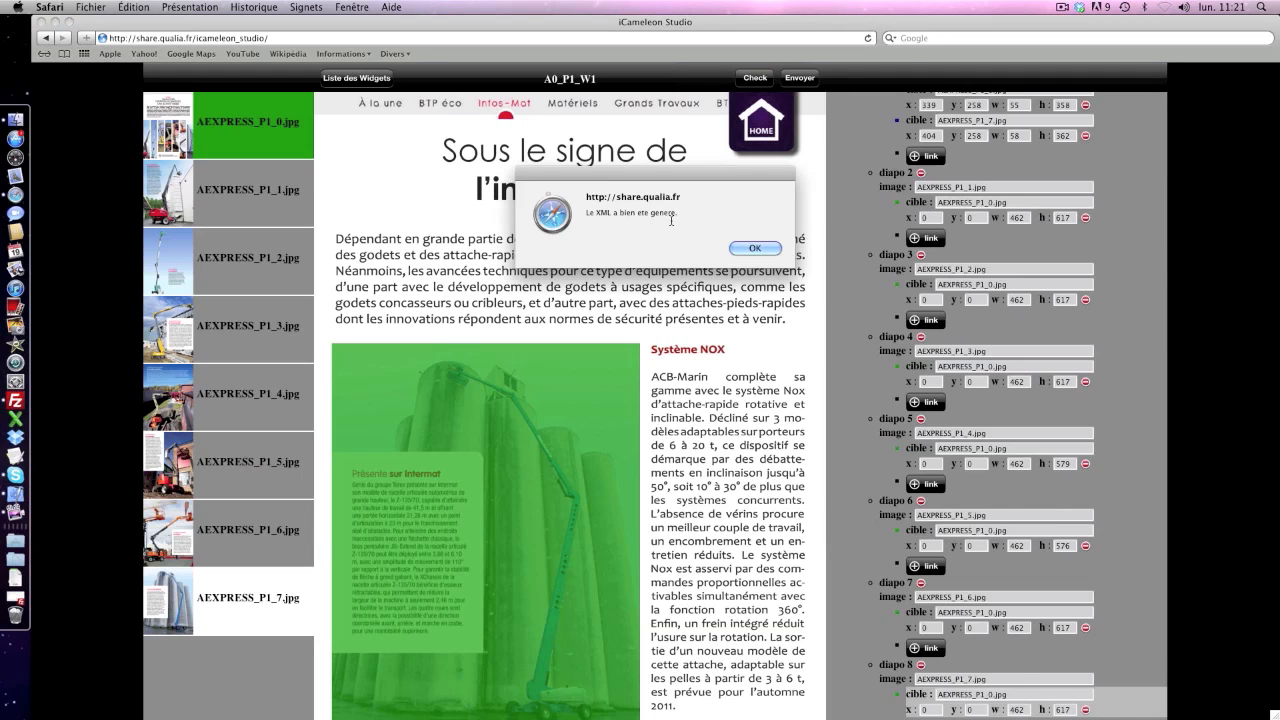
{"action": "left_click", "coordinate": [770, 248]}
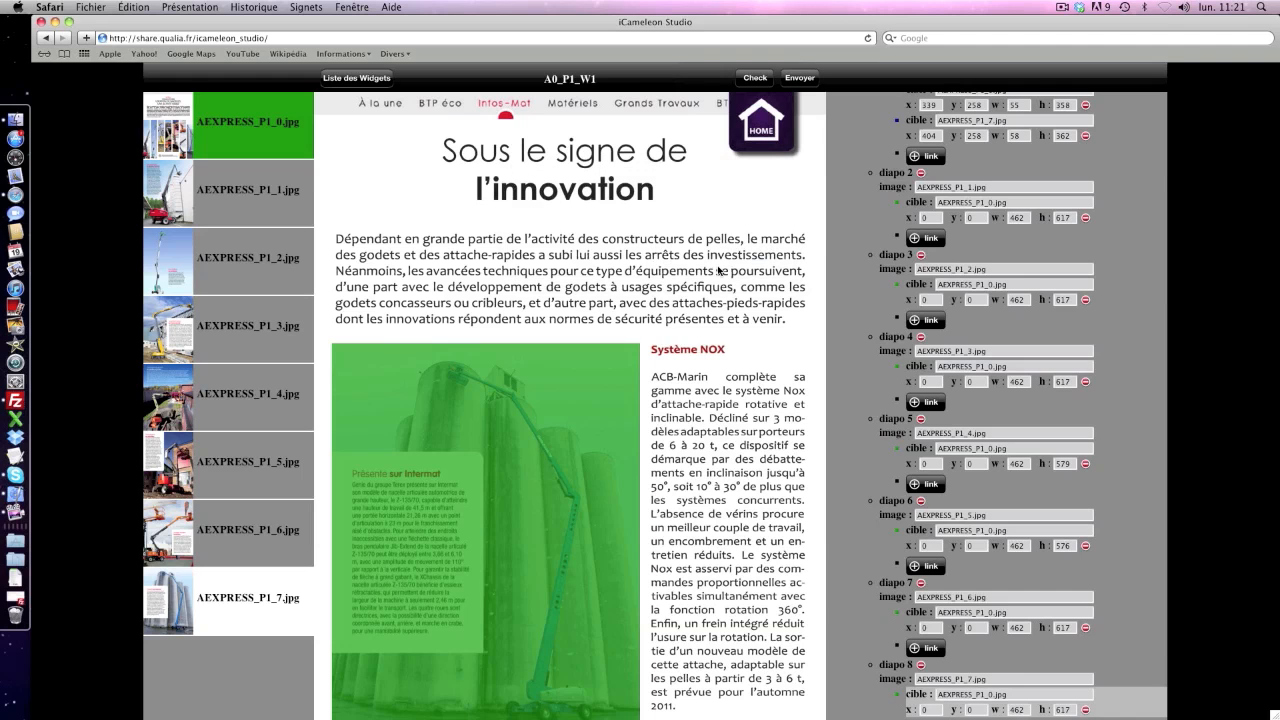
Switch to FileZilla, download A0_P1_W1.xml from the A0_P1_W1 folder to the desktop, and open the file to examine its code
{"action": "left_click", "coordinate": [15, 400]}
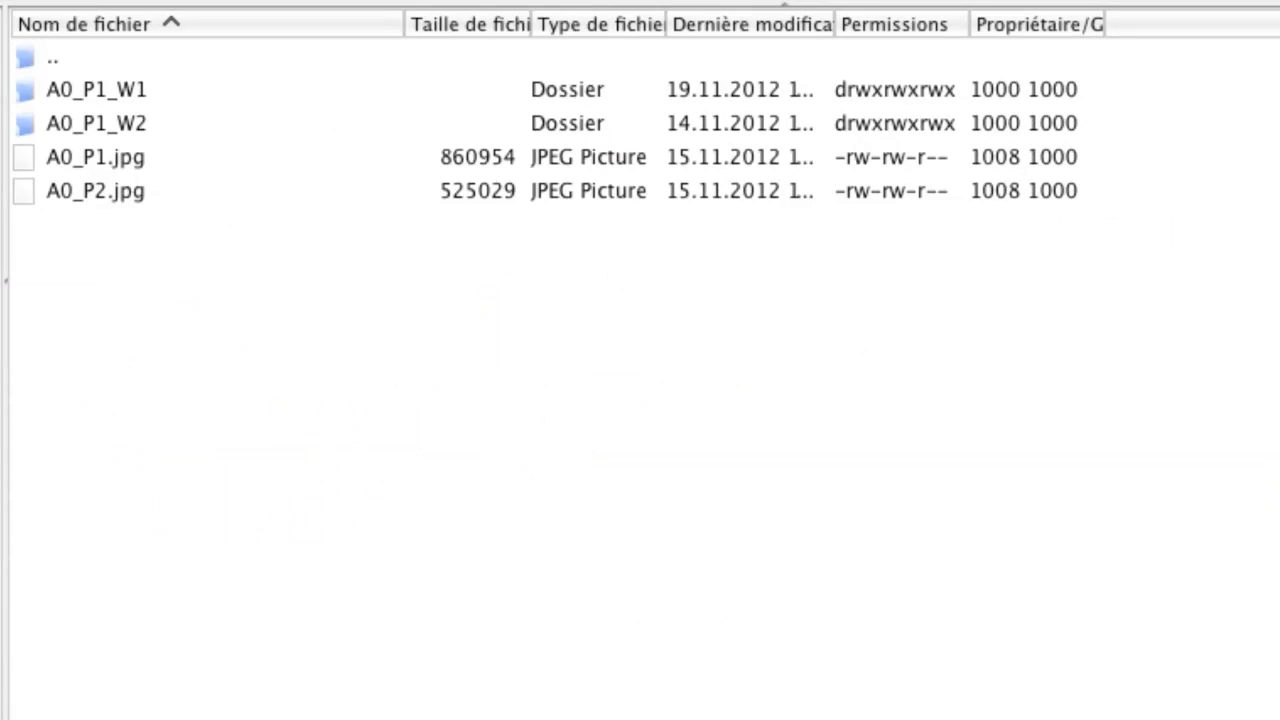
{"action": "double_click", "coordinate": [101, 86]}
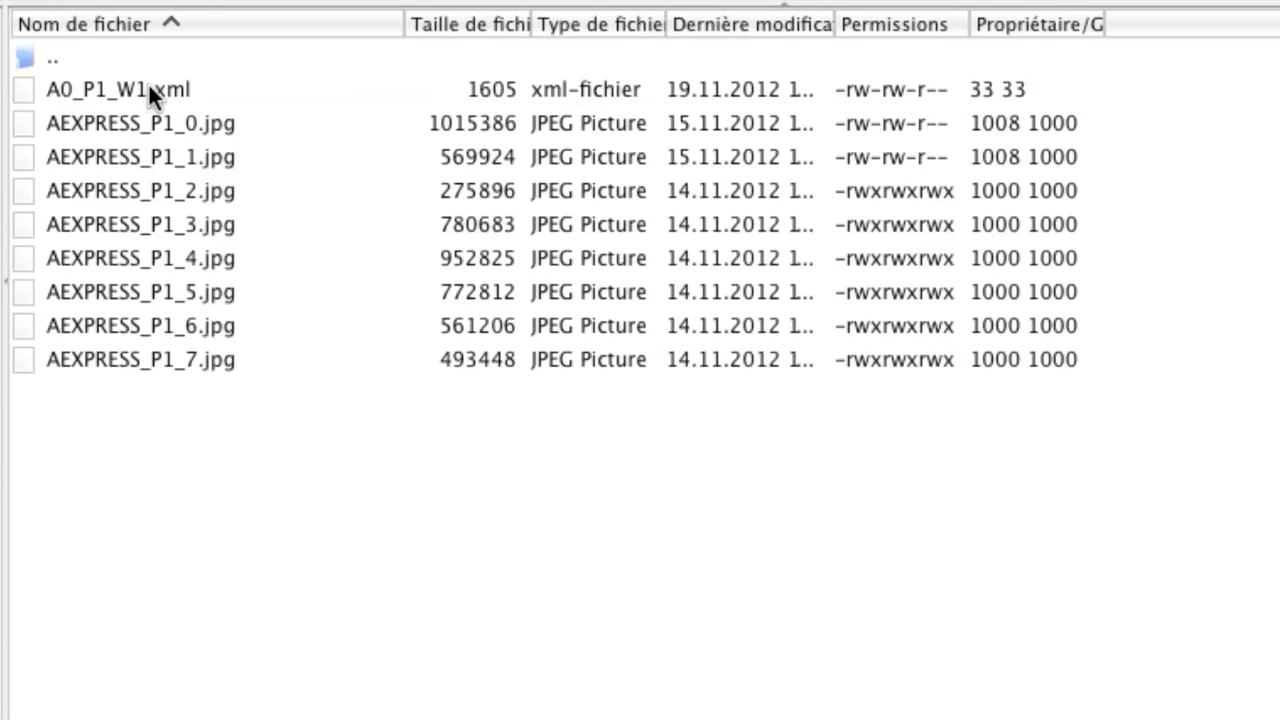
{"action": "left_click", "coordinate": [147, 88]}
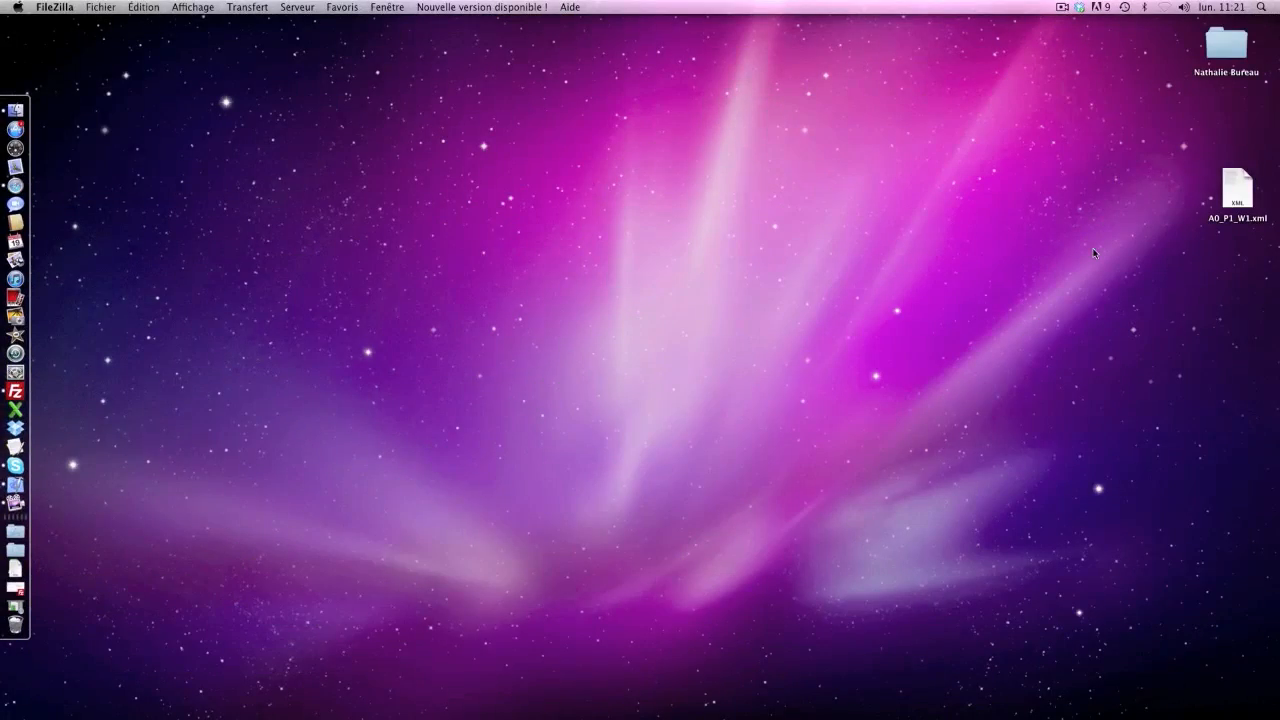
{"action": "double_click", "coordinate": [1237, 190]}
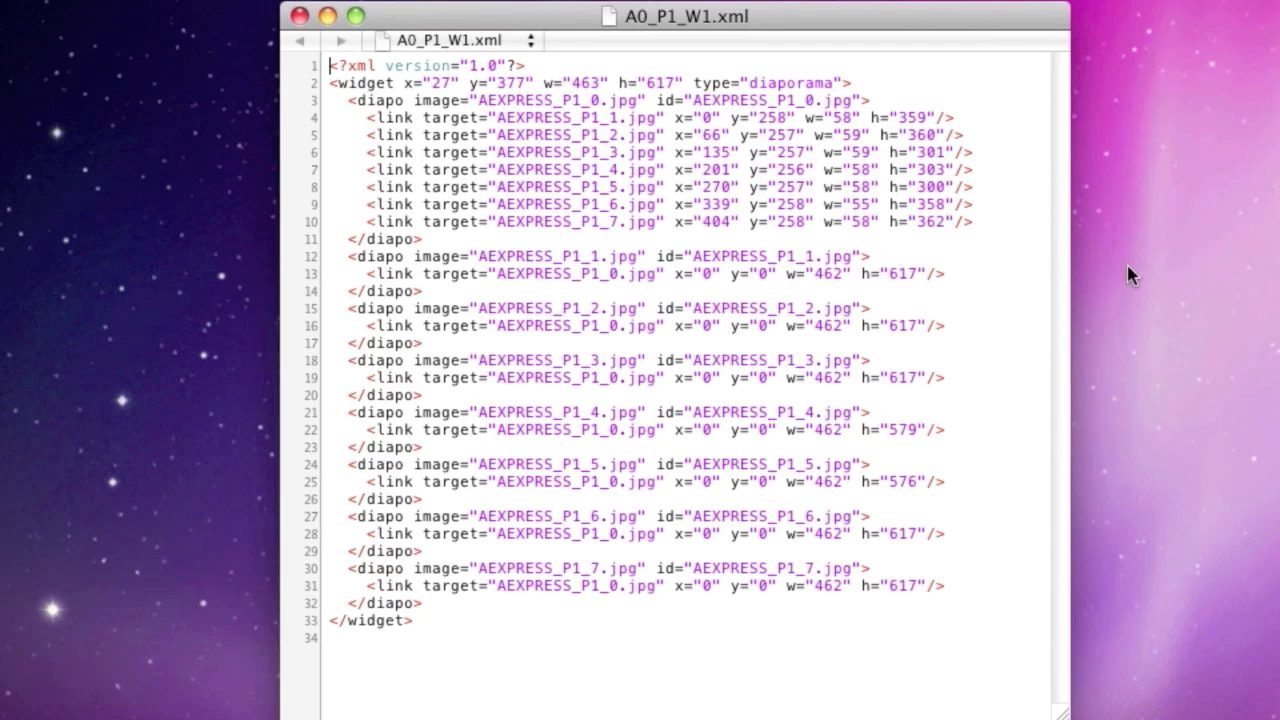